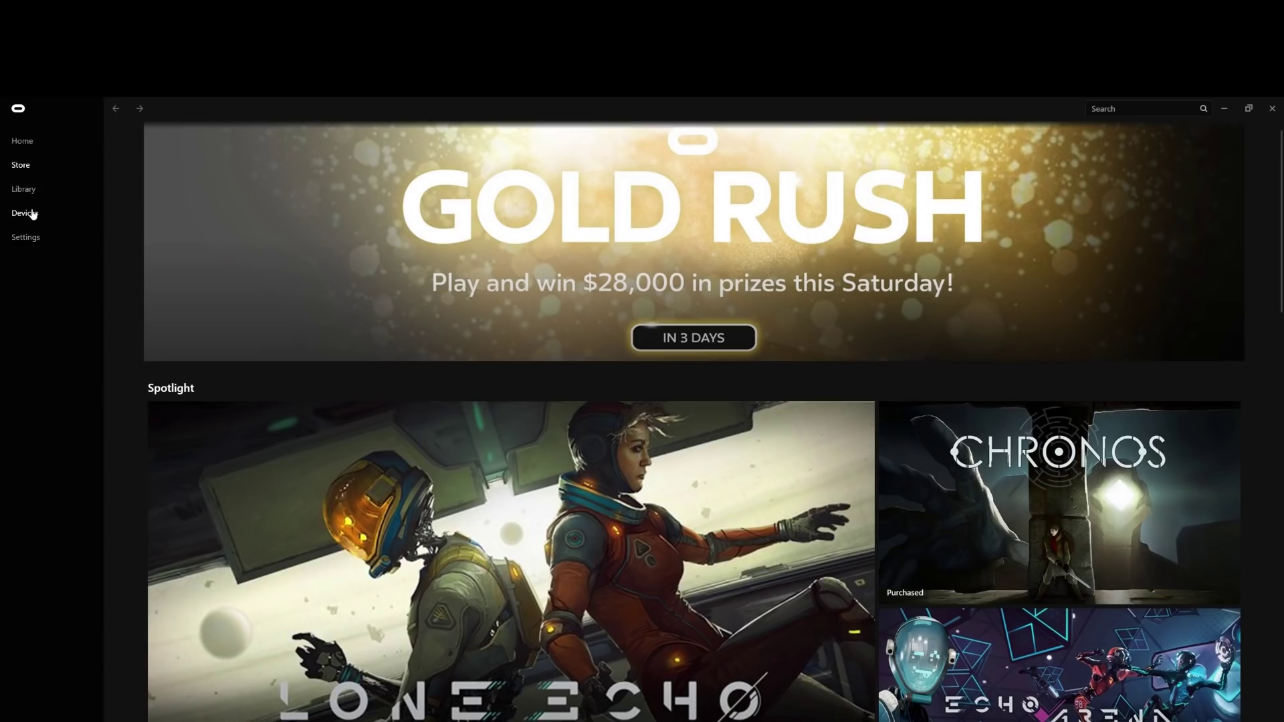
# Show the devices connected to the Rift and open the Rift configuration options.
pyautogui.click(24, 213)
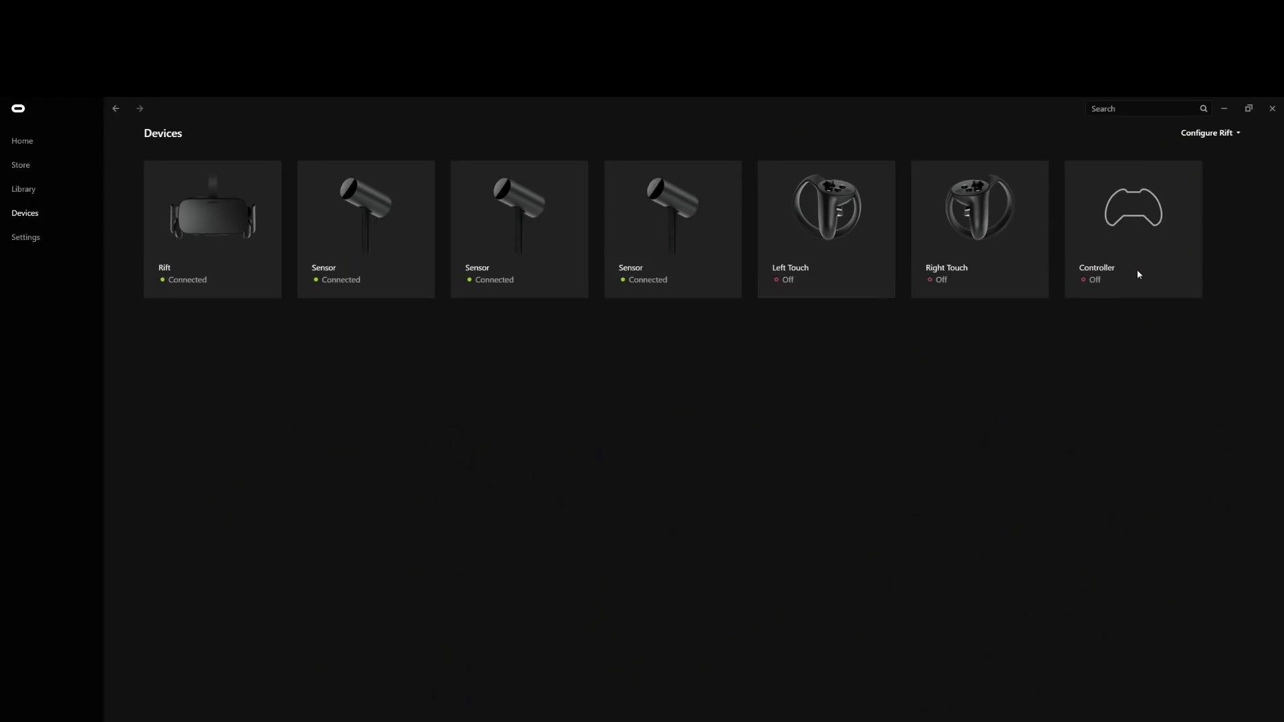
pyautogui.click(1239, 134)
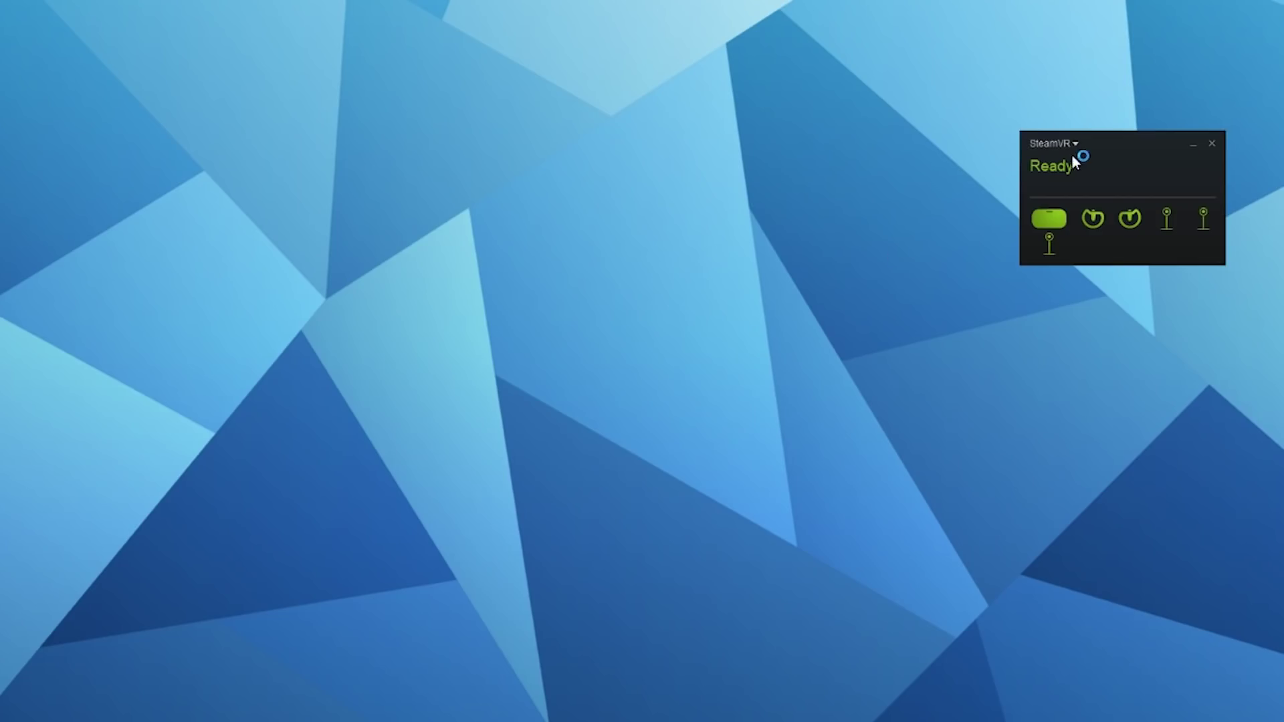
# Switch to SteamVR, start Room Setup and minimize the SteamVR status window.
pyautogui.click(1073, 144)
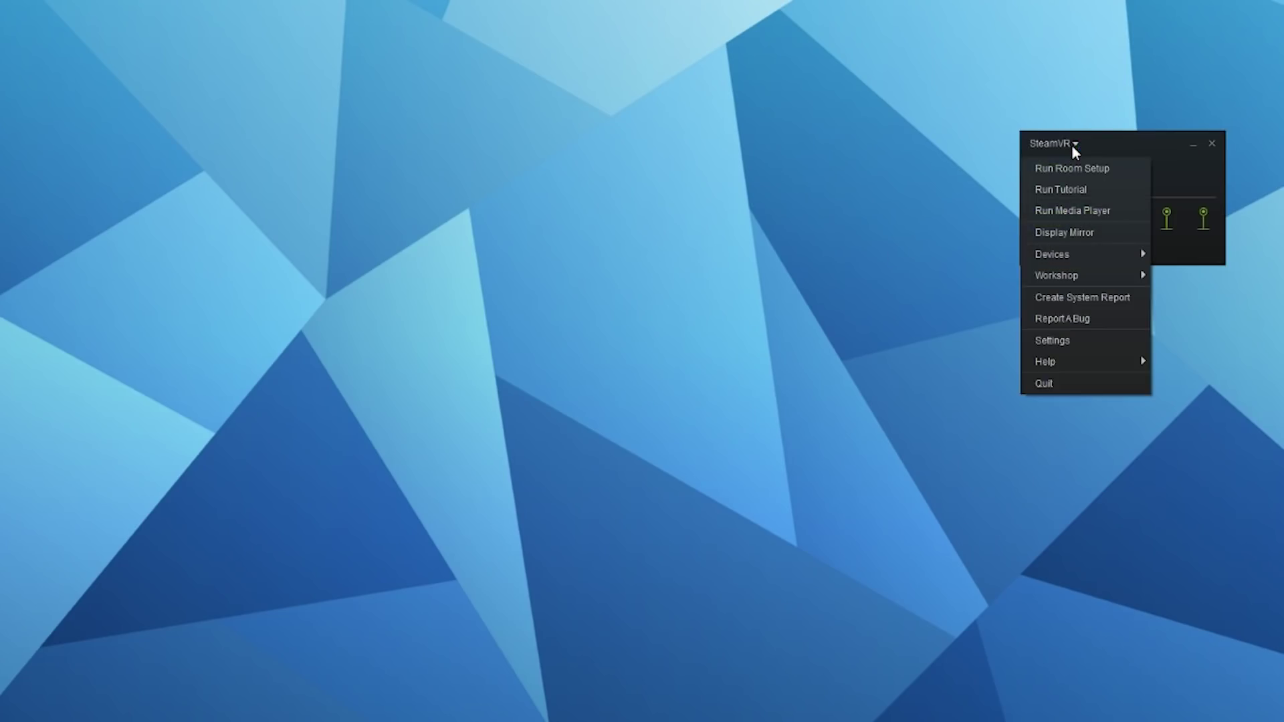
pyautogui.click(1070, 168)
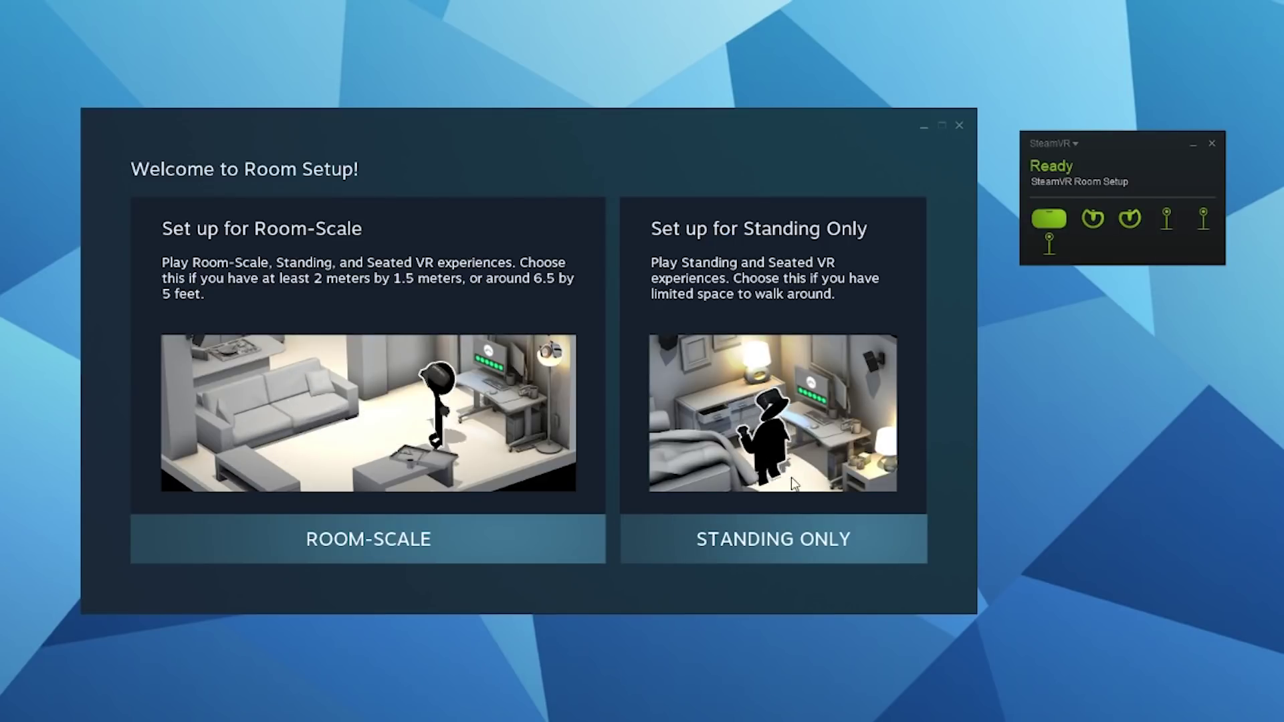
pyautogui.click(1194, 141)
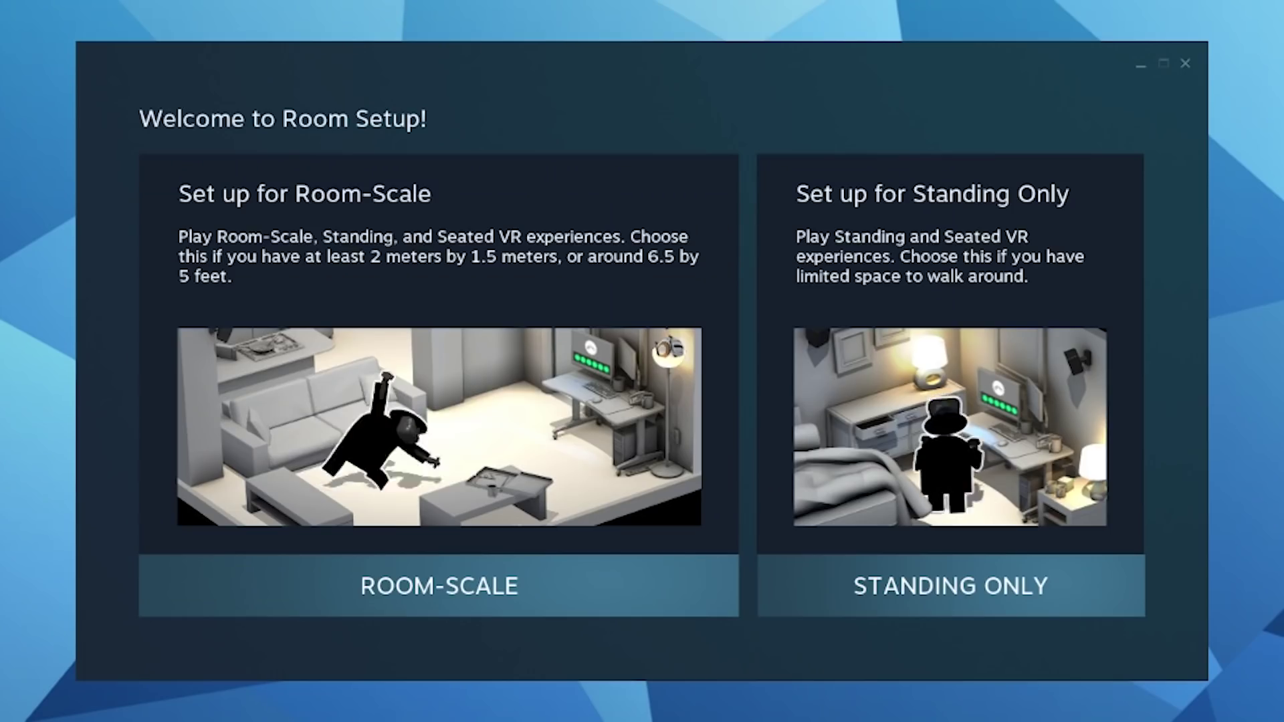
# Choose the room-scale setup, accept the cleared space and device tracking, and calibrate the headset's forward direction.
pyautogui.click(318, 575)
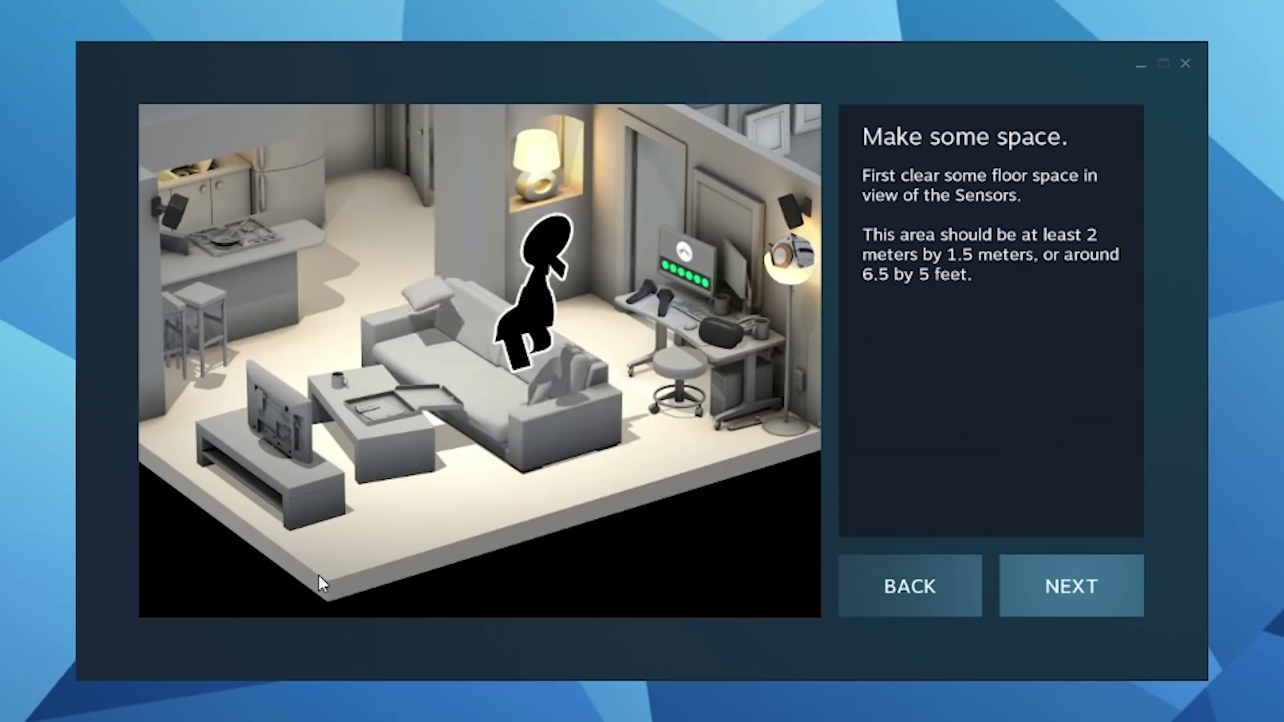
pyautogui.click(1123, 584)
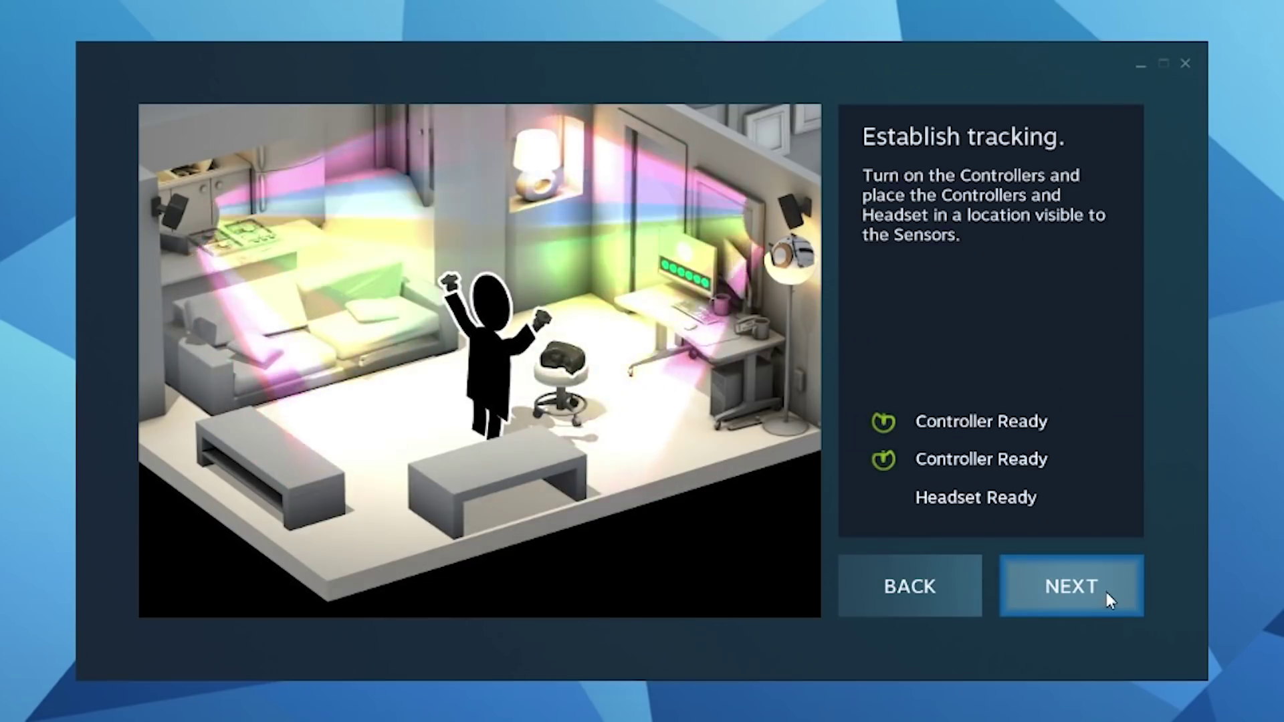
pyautogui.click(1105, 592)
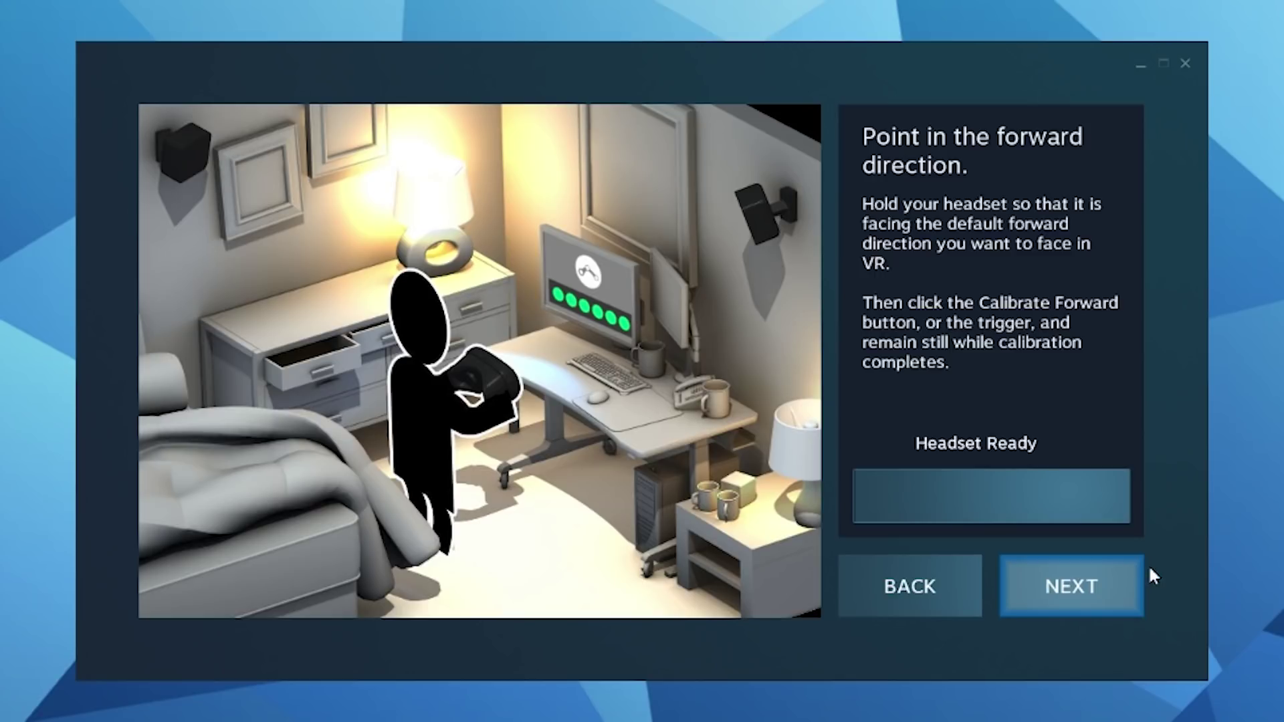
pyautogui.click(966, 504)
pyautogui.click(1106, 592)
pyautogui.click(1106, 591)
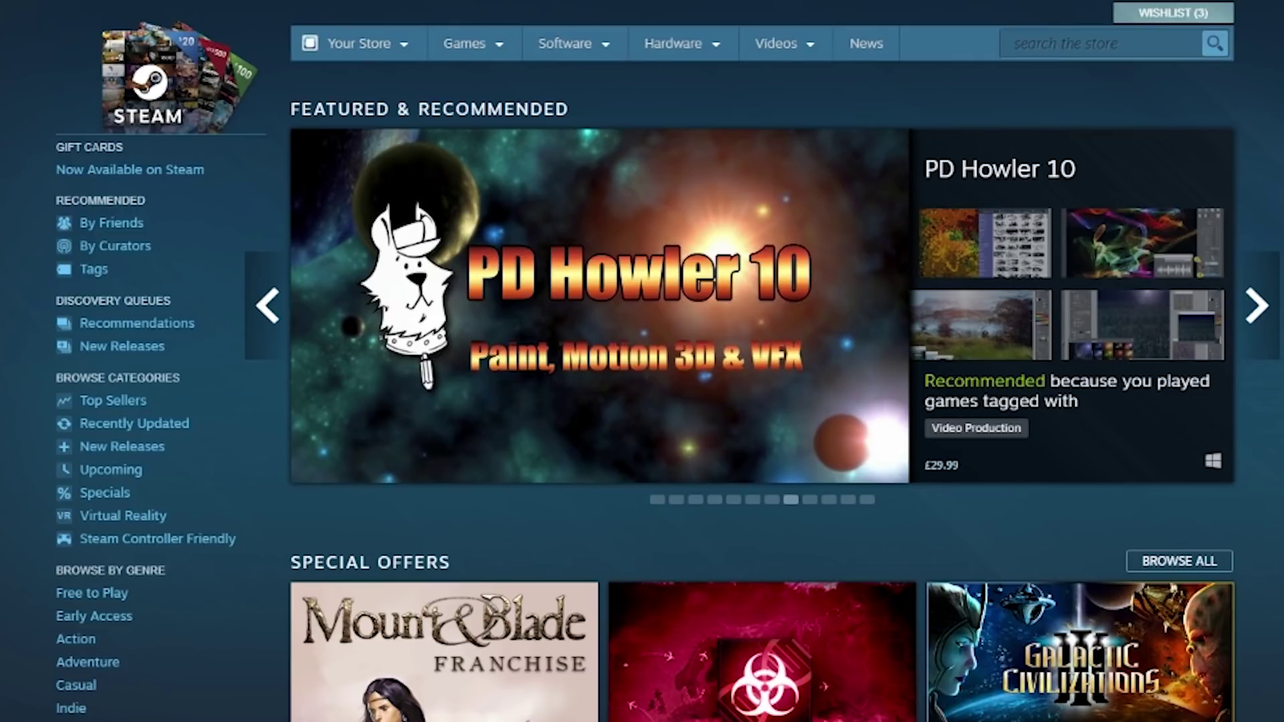
# Search the Steam store for "liv" and open the store page of the free LIV client.
pyautogui.click(1127, 42)
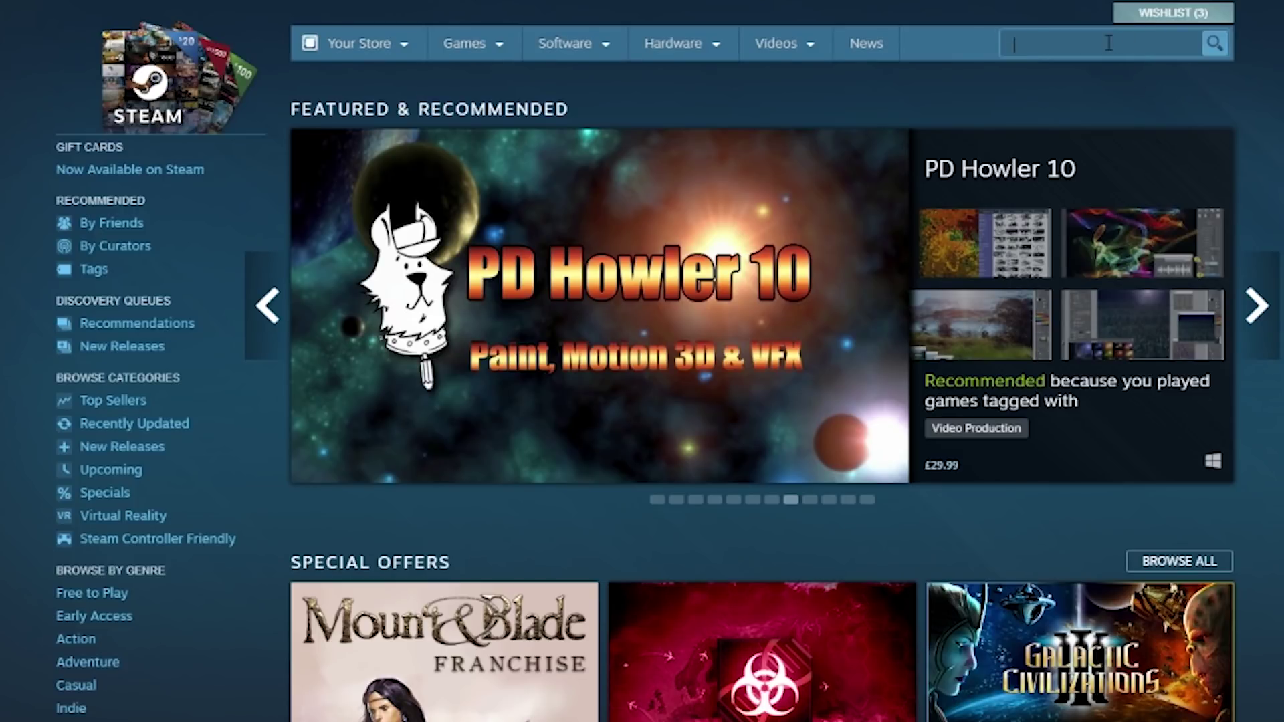
pyautogui.write('liv')
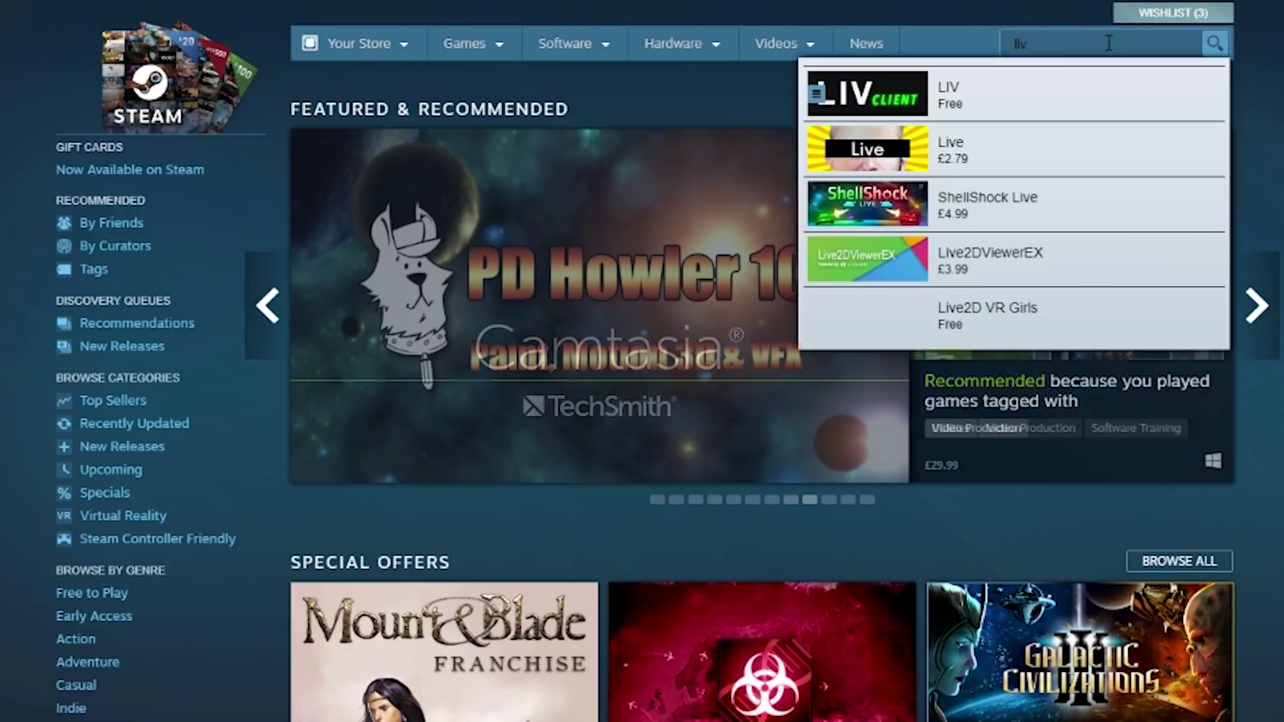
pyautogui.click(1067, 95)
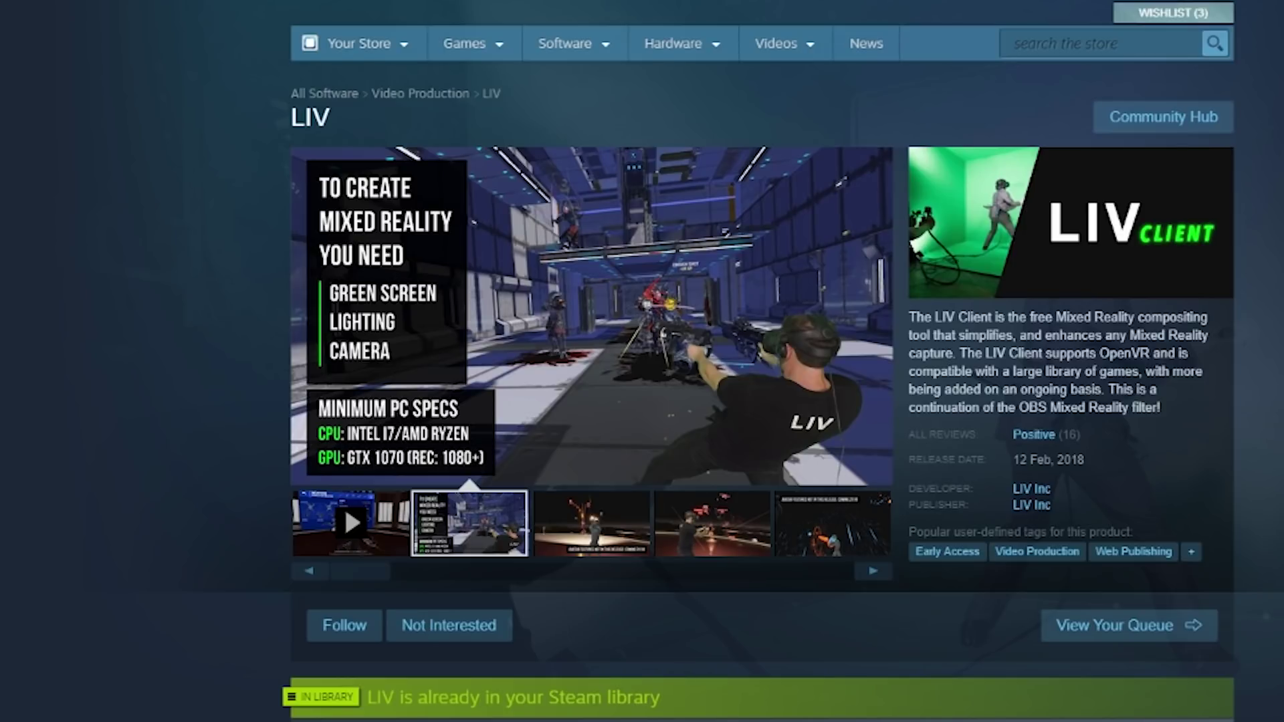
# Search the Steam store for "liv vi".
pyautogui.click(1074, 44)
pyautogui.write('liv vi')
pyautogui.click(977, 39)
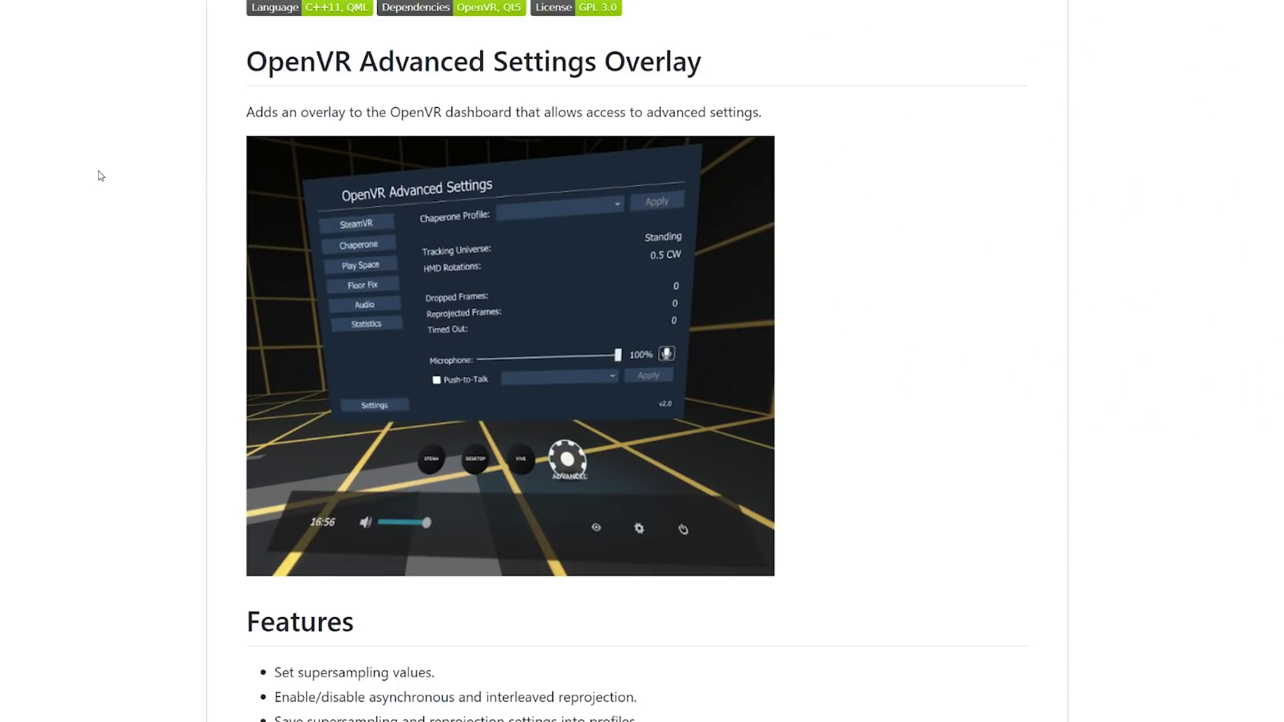
# Read through the OpenVR Advanced Settings Overlay features and open the release section for its installer.
pyautogui.scroll(-10, 102, 178)
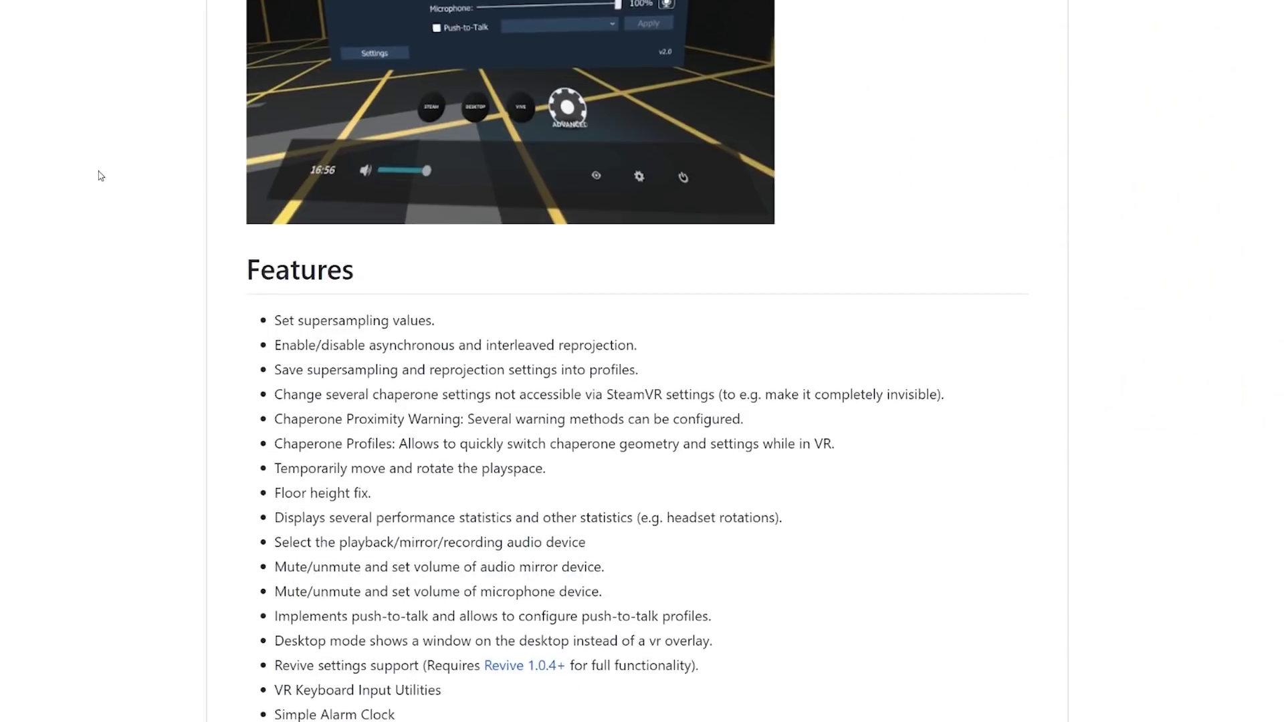
pyautogui.scroll(-4, 102, 179)
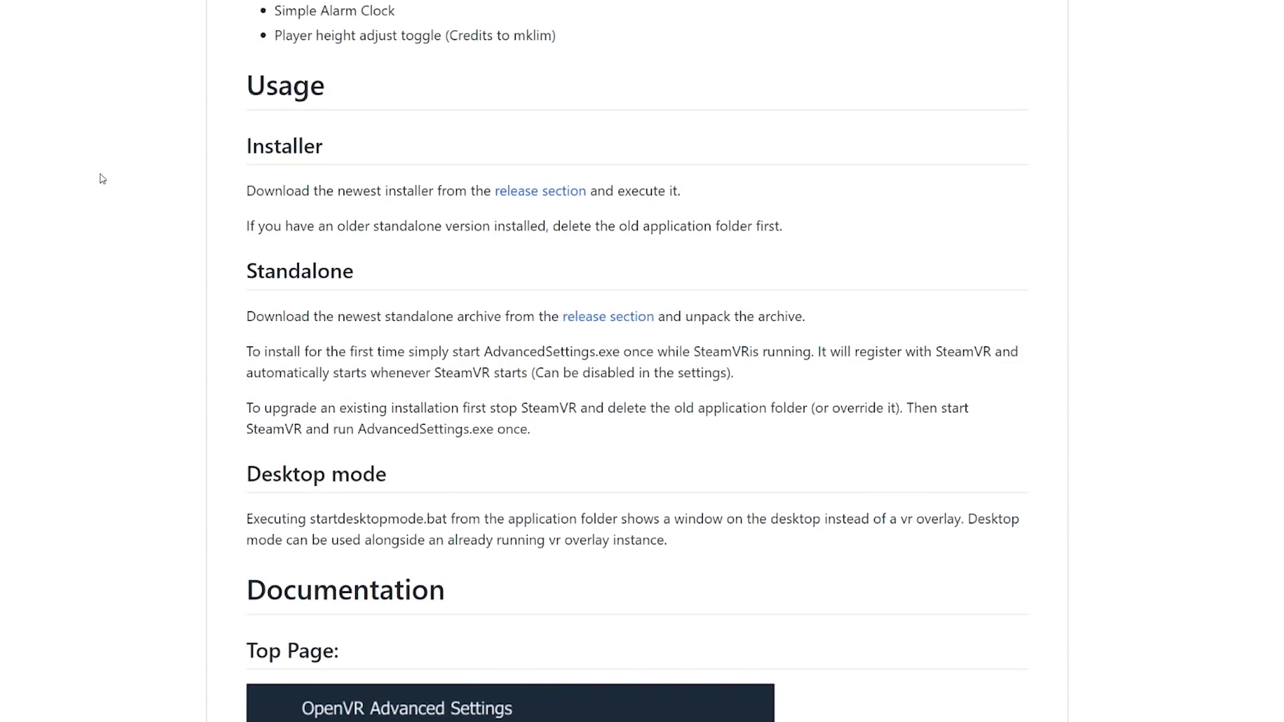
pyautogui.click(555, 193)
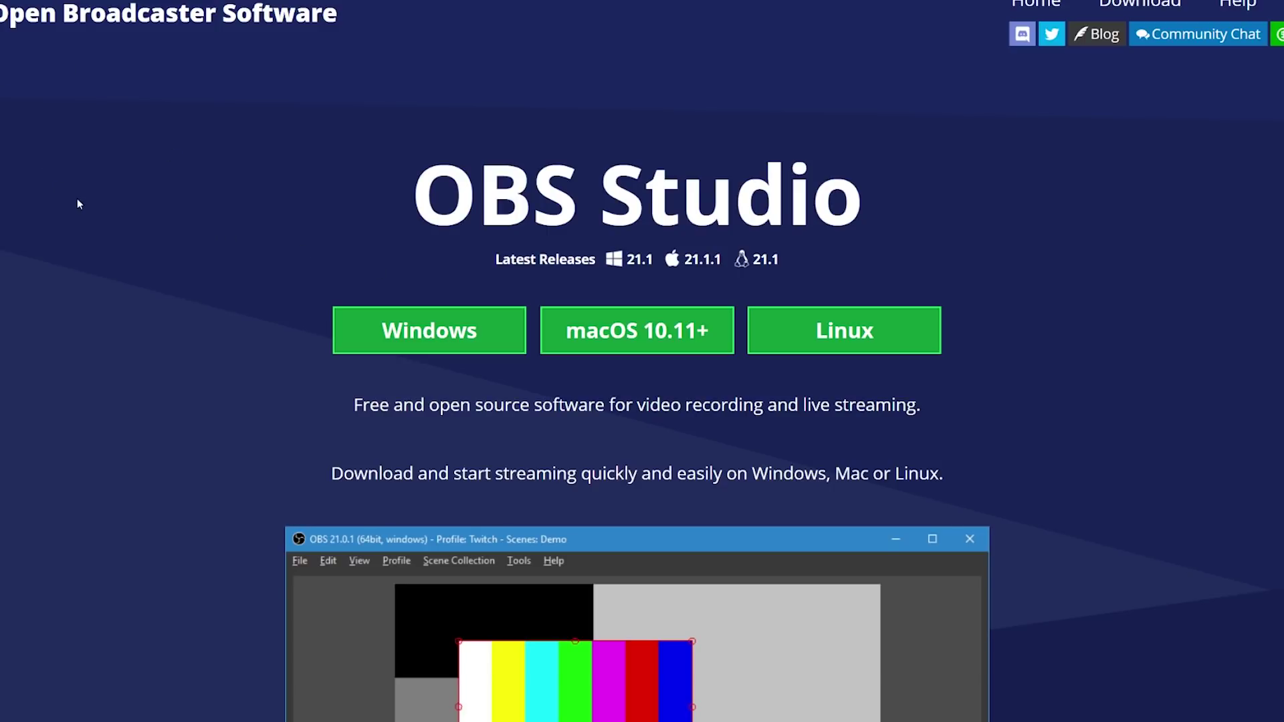
# Look over the OBS Studio and XSplit Broadcaster download pages as recording software options.
pyautogui.scroll(-7, 99, 195)
pyautogui.scroll(-10, 100, 204)
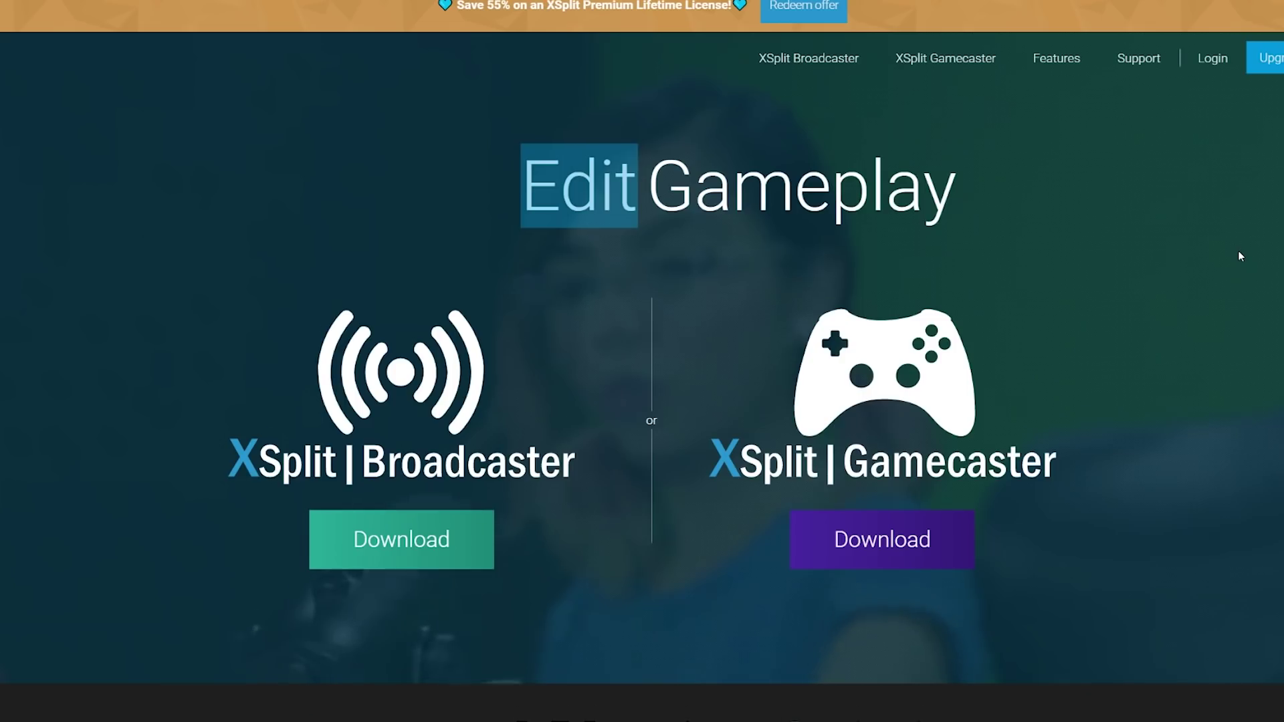
pyautogui.scroll(-15, 1238, 254)
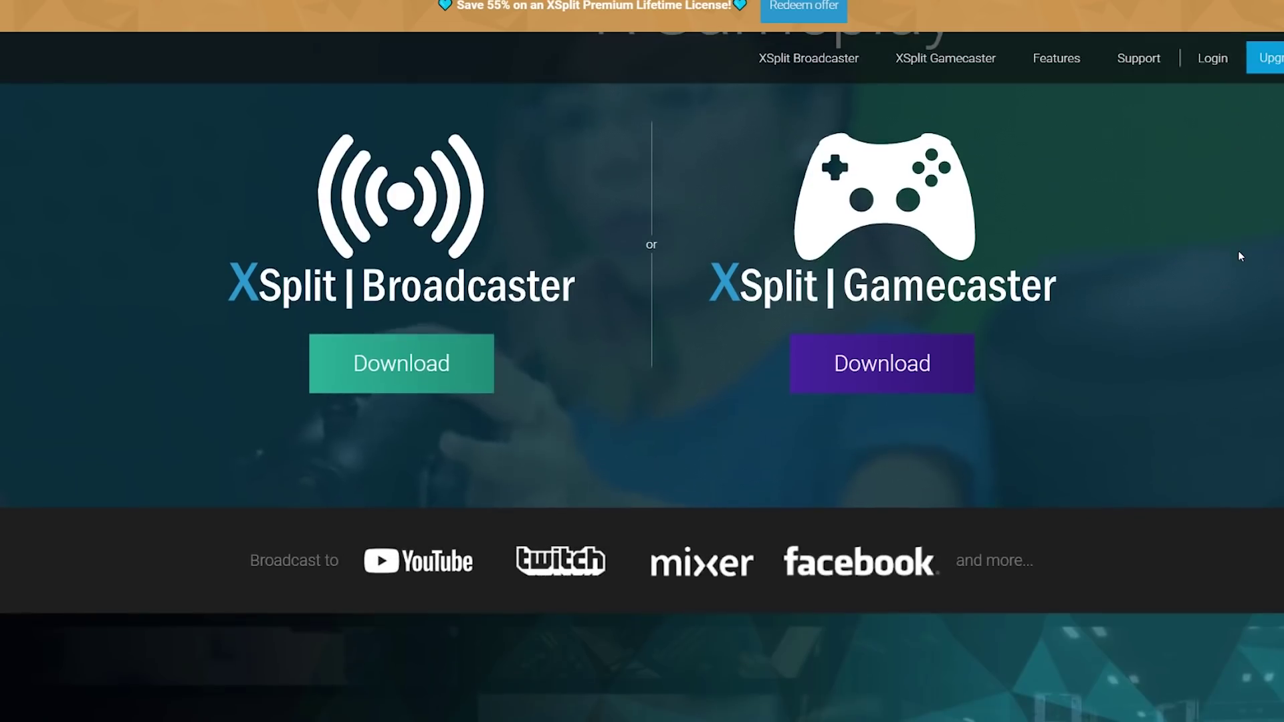
pyautogui.scroll(-5, 1244, 255)
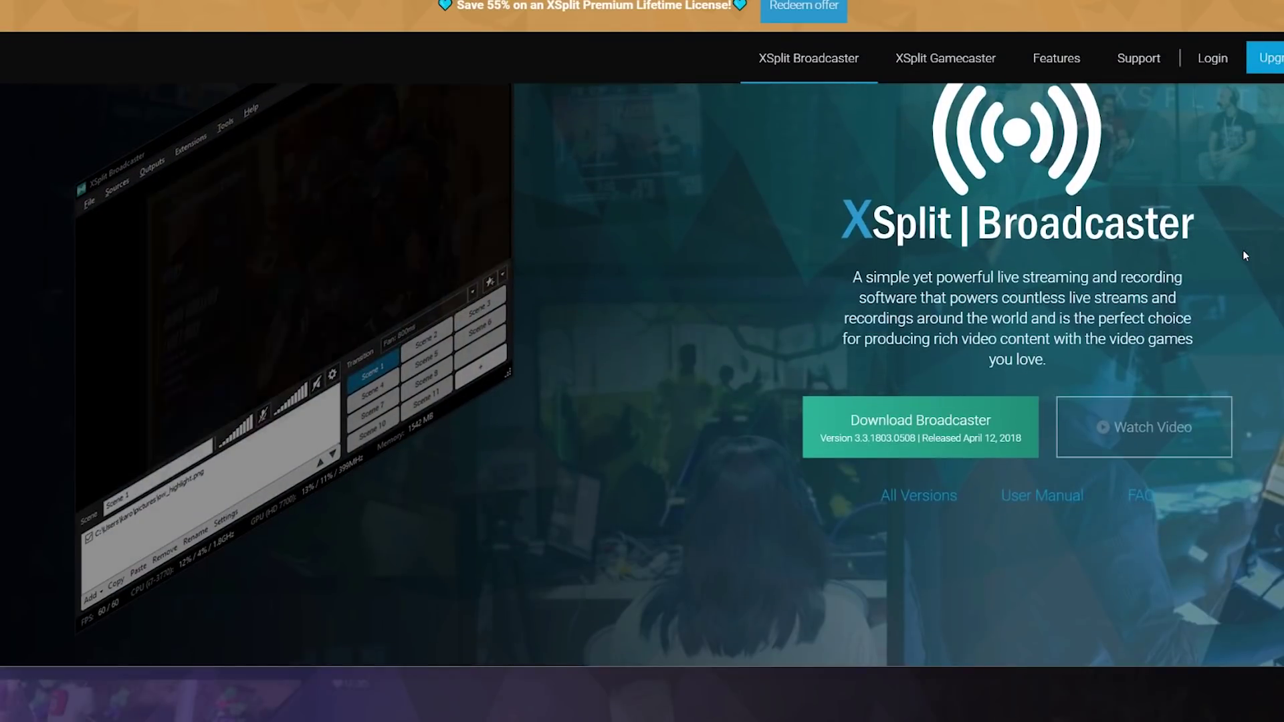
pyautogui.scroll(-8, 1242, 250)
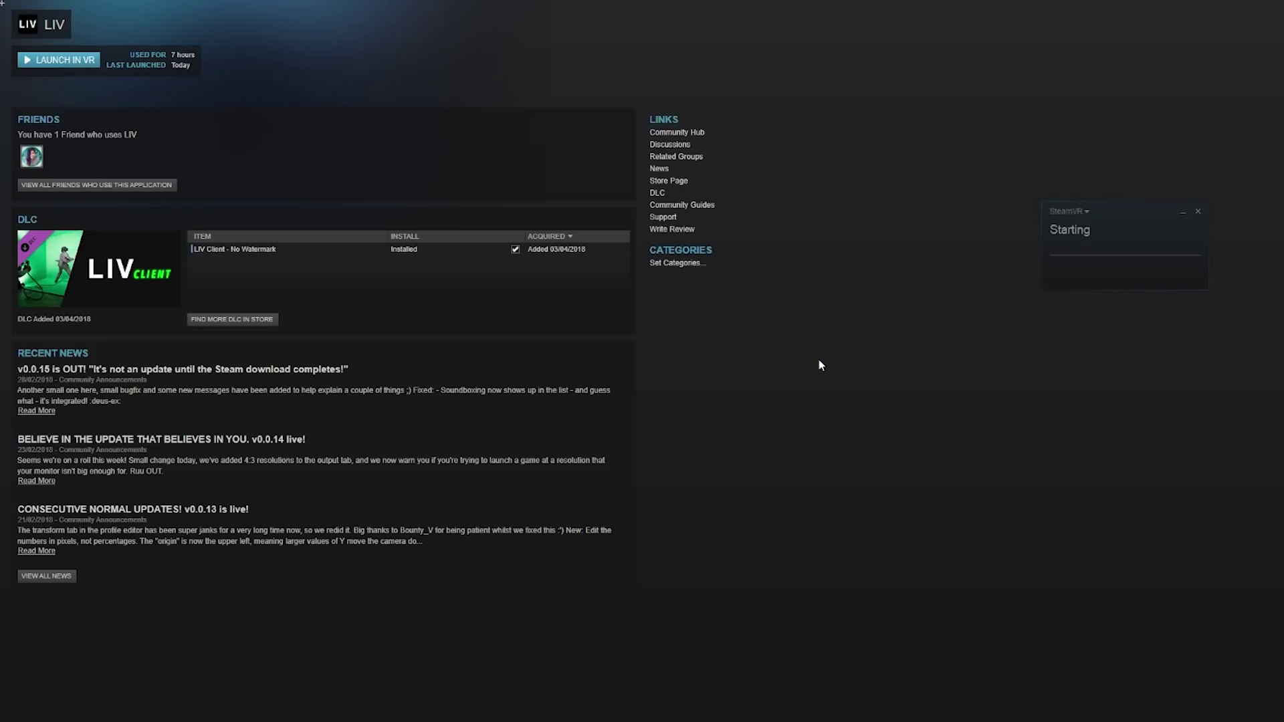
# Launch LIV in VR from the Steam library and start its compositor.
pyautogui.click(64, 60)
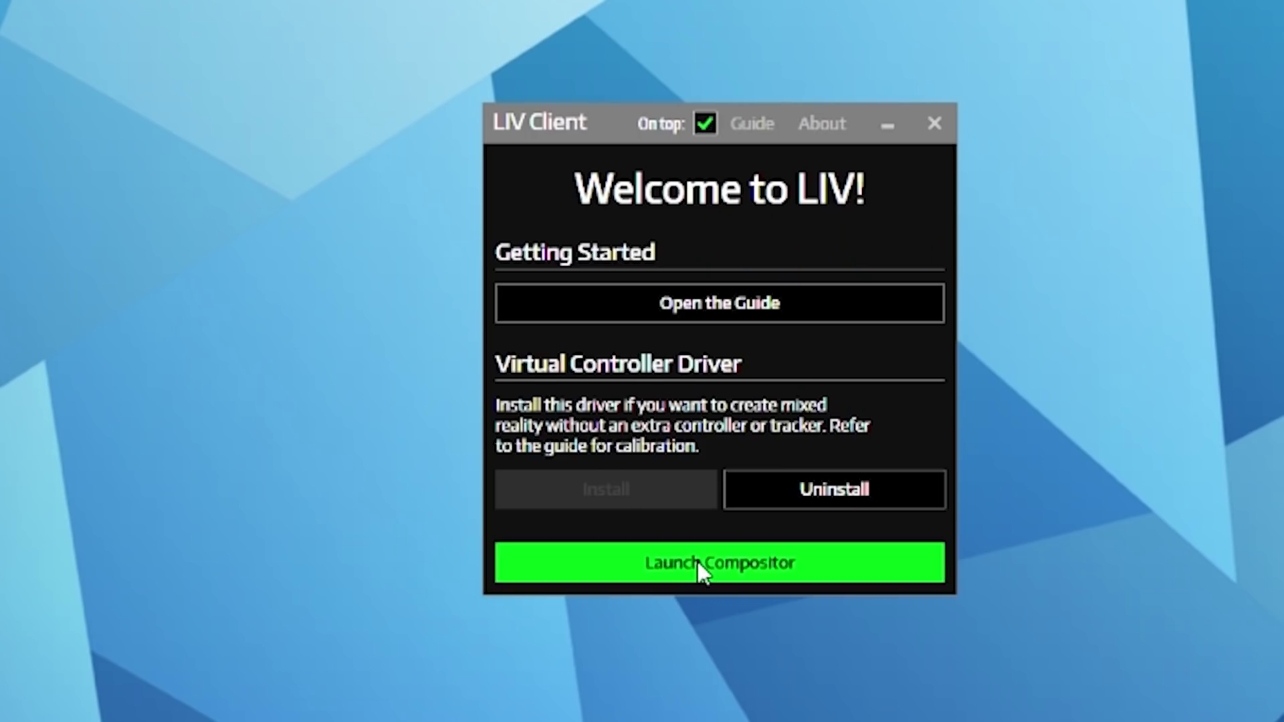
pyautogui.click(698, 563)
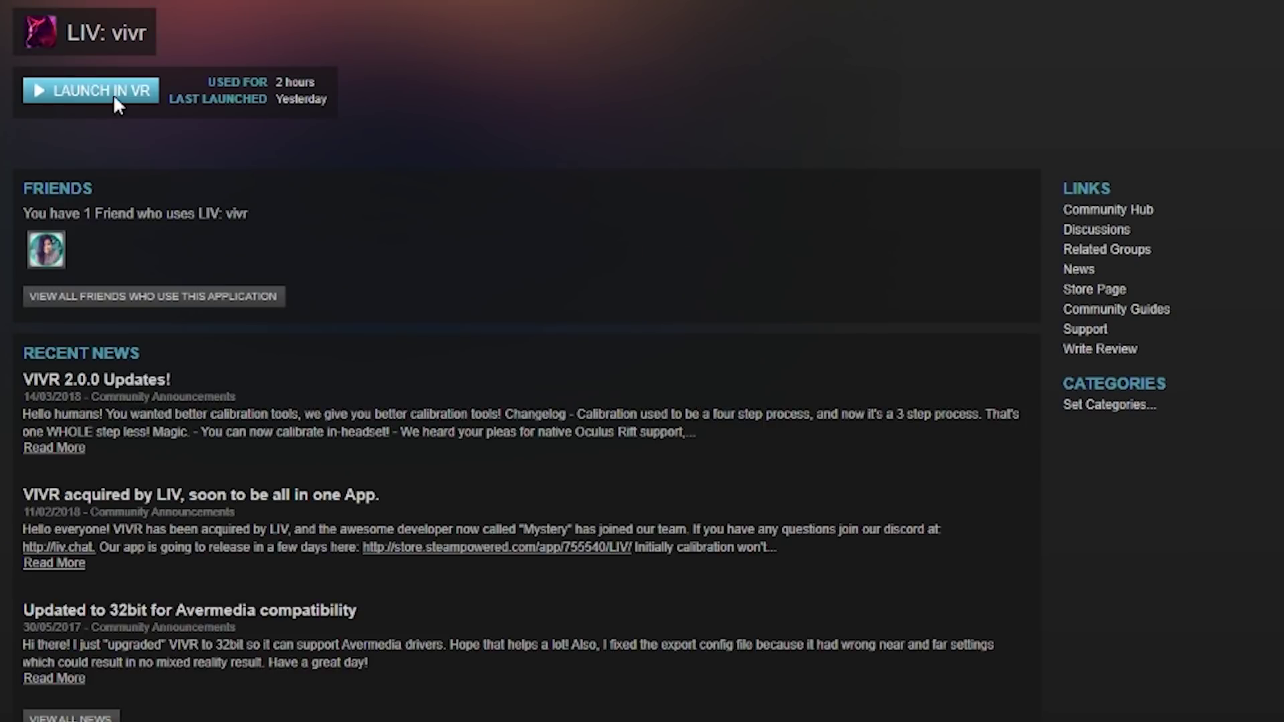
# Launch LIV: vivr in VR, continue past its intro screen and start the camera calibration.
pyautogui.click(114, 93)
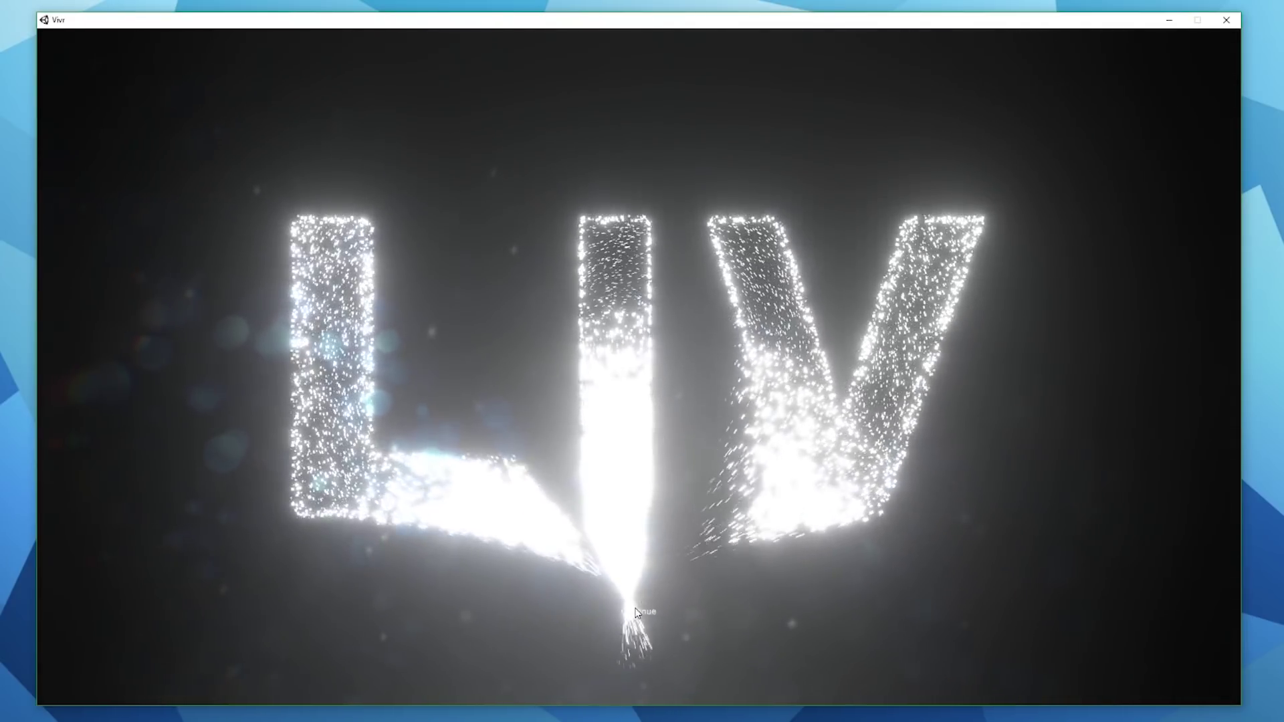
pyautogui.click(634, 610)
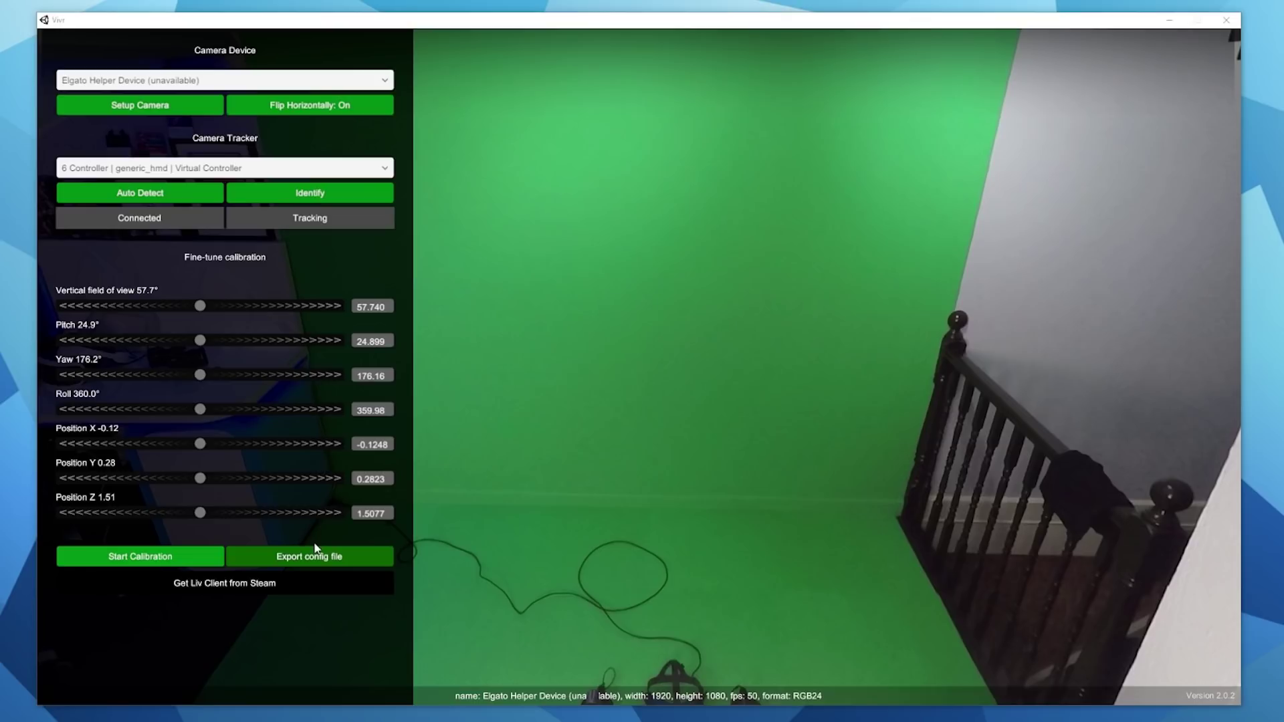
pyautogui.click(141, 560)
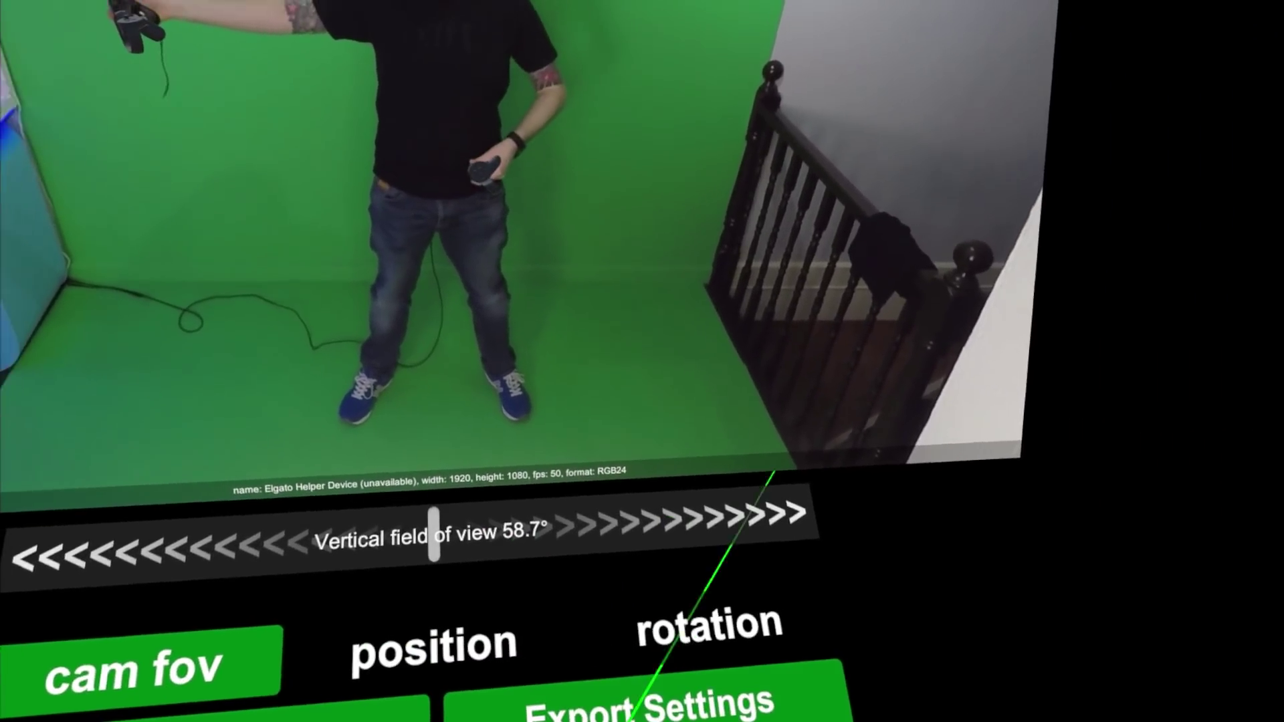
# Fine-tune the camera's vertical field of view to about 56.3° and open the camera position adjustments.
pyautogui.click(712, 626)
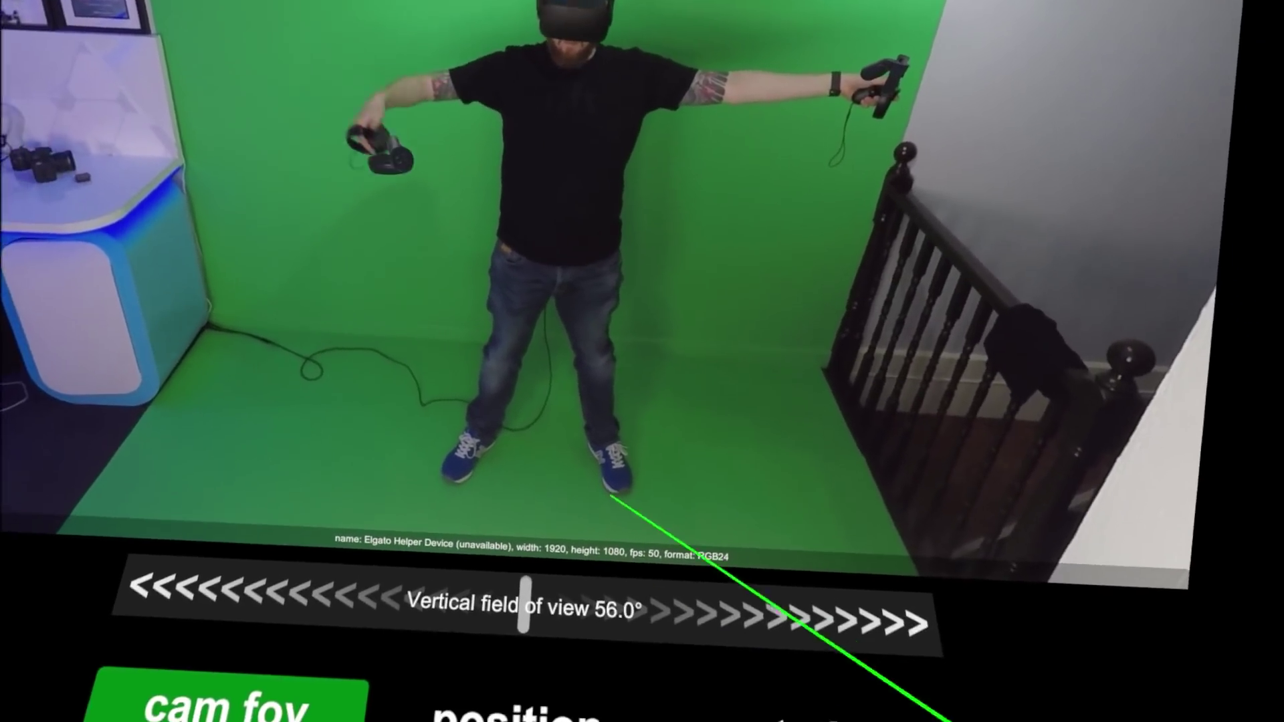
pyautogui.click(580, 589)
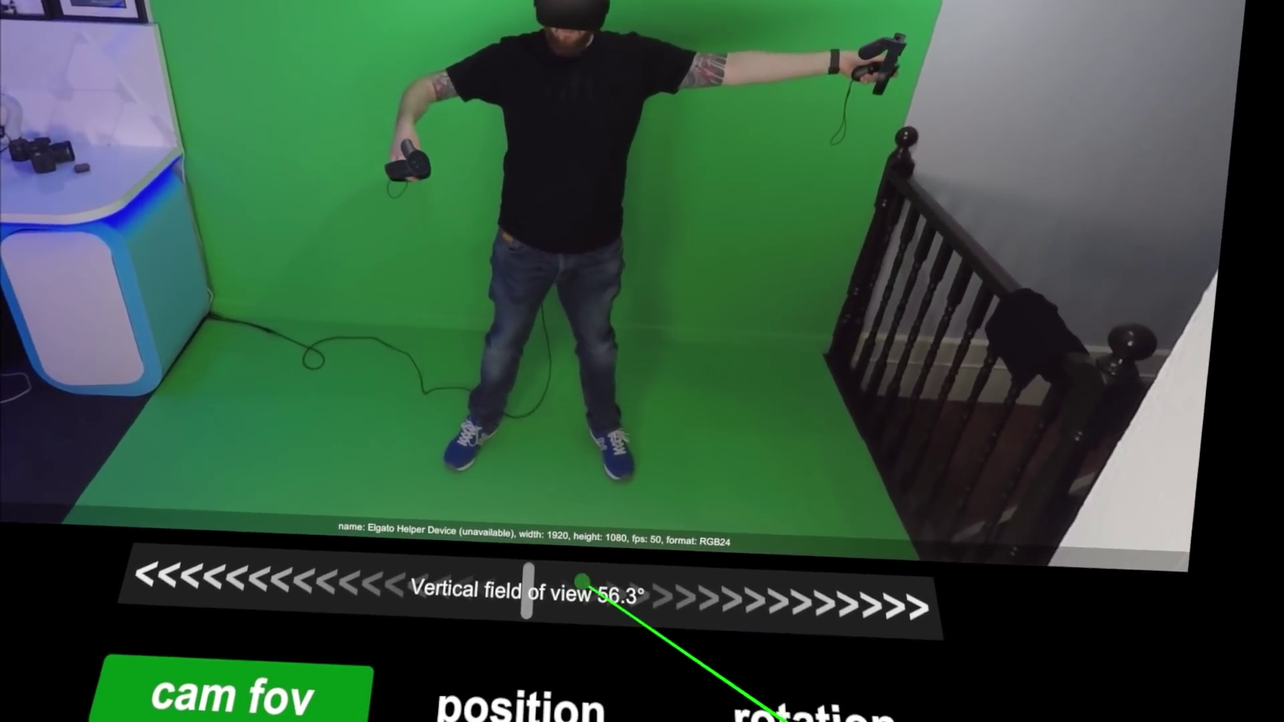
pyautogui.moveTo(557, 573)
pyautogui.mouseDown()
pyautogui.moveTo(538, 582)
pyautogui.moveTo(559, 576)
pyautogui.mouseUp()
pyautogui.click(511, 685)
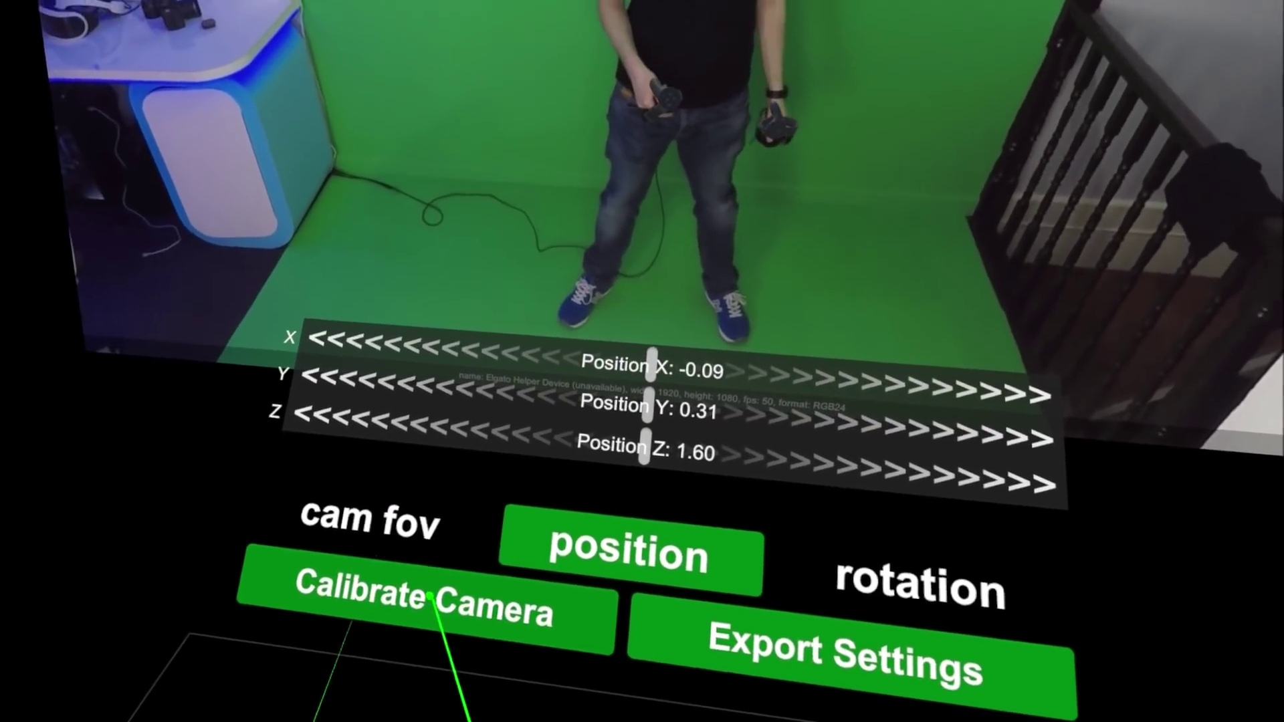
pyautogui.click(430, 594)
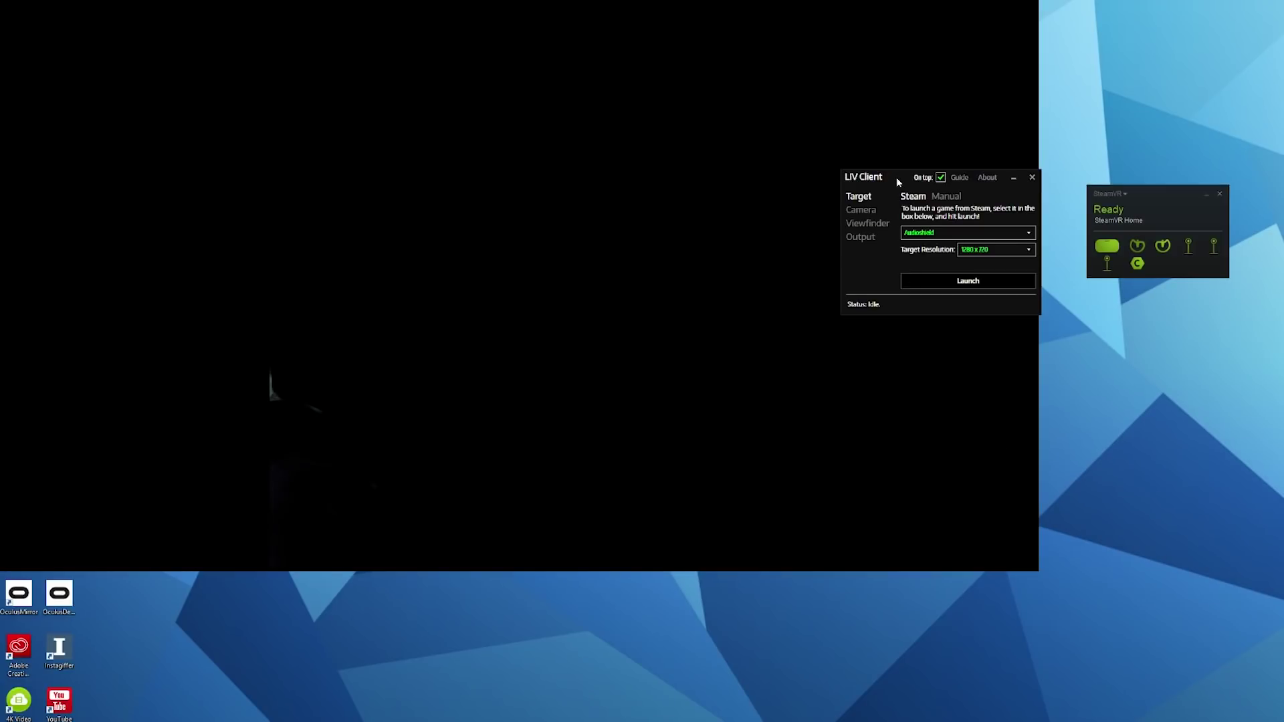
# Move the LIV Client window aside and set up a new camera profile with Elgato Helper Device (unavailable), 1920 x 1080 @ 59.94fps and 2 frames latency.
pyautogui.moveTo(896, 178); pyautogui.dragTo(1140, 358)
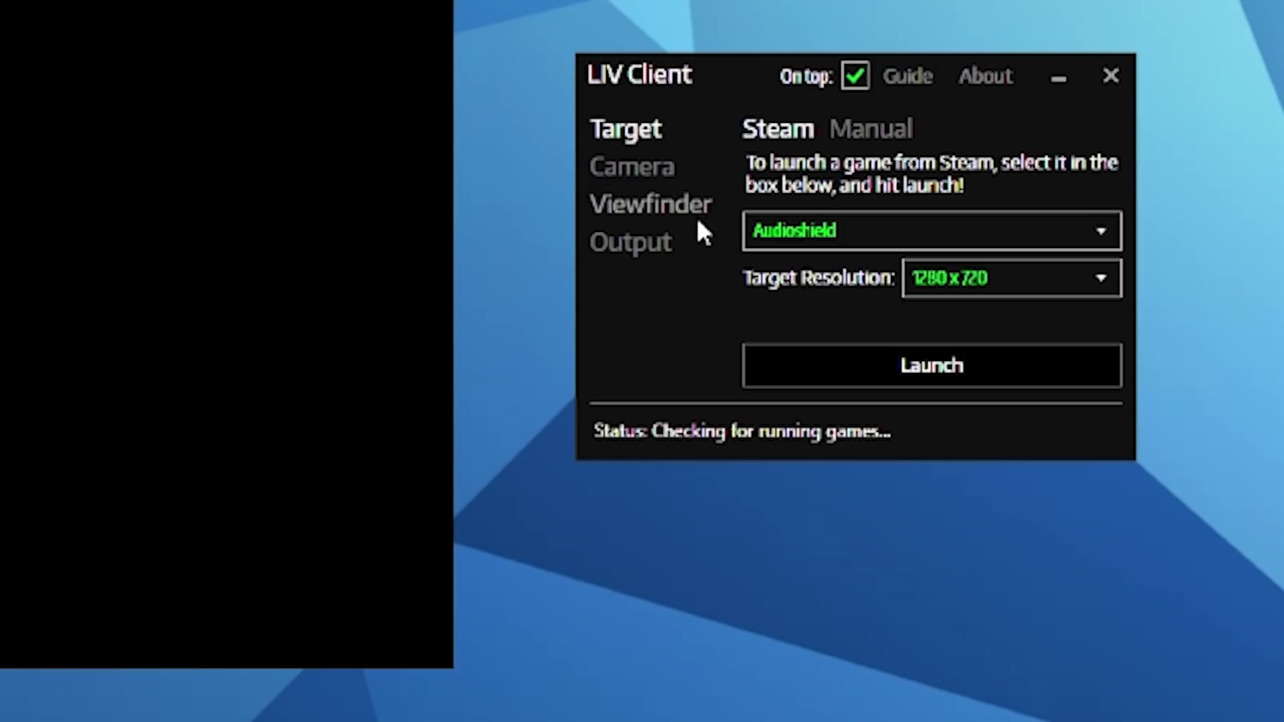
pyautogui.click(1112, 393)
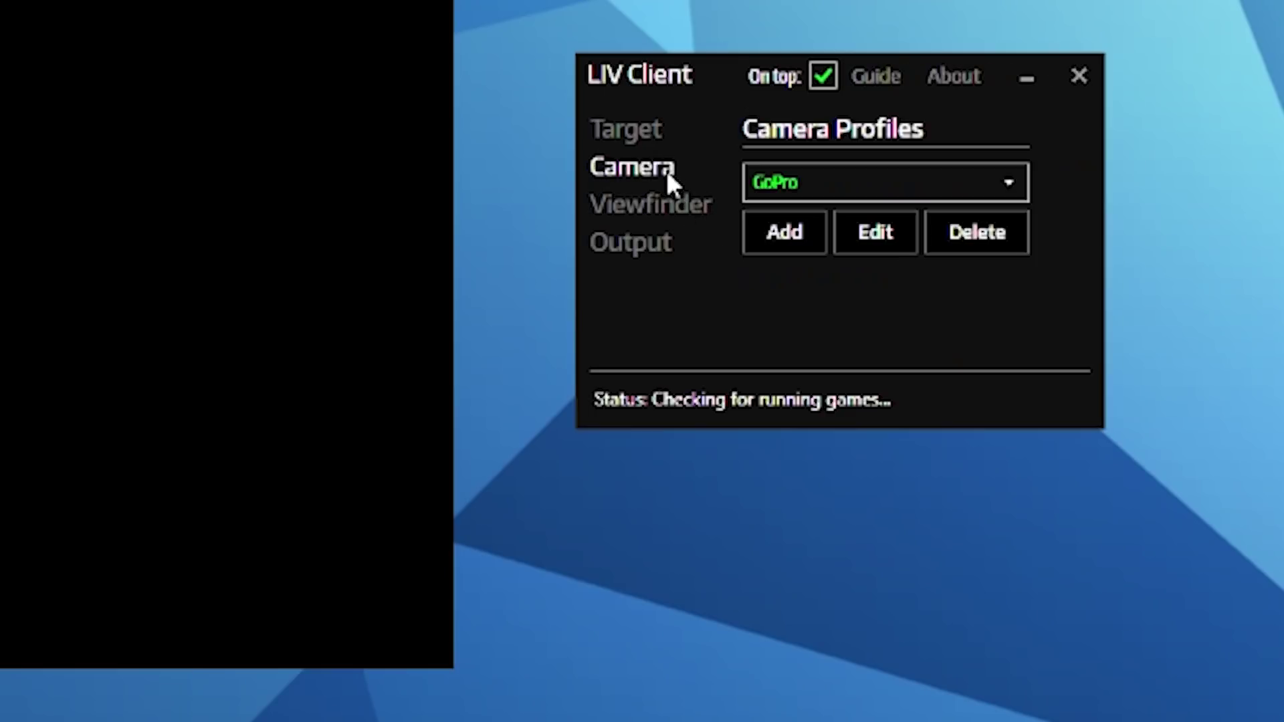
pyautogui.click(785, 236)
pyautogui.click(916, 131)
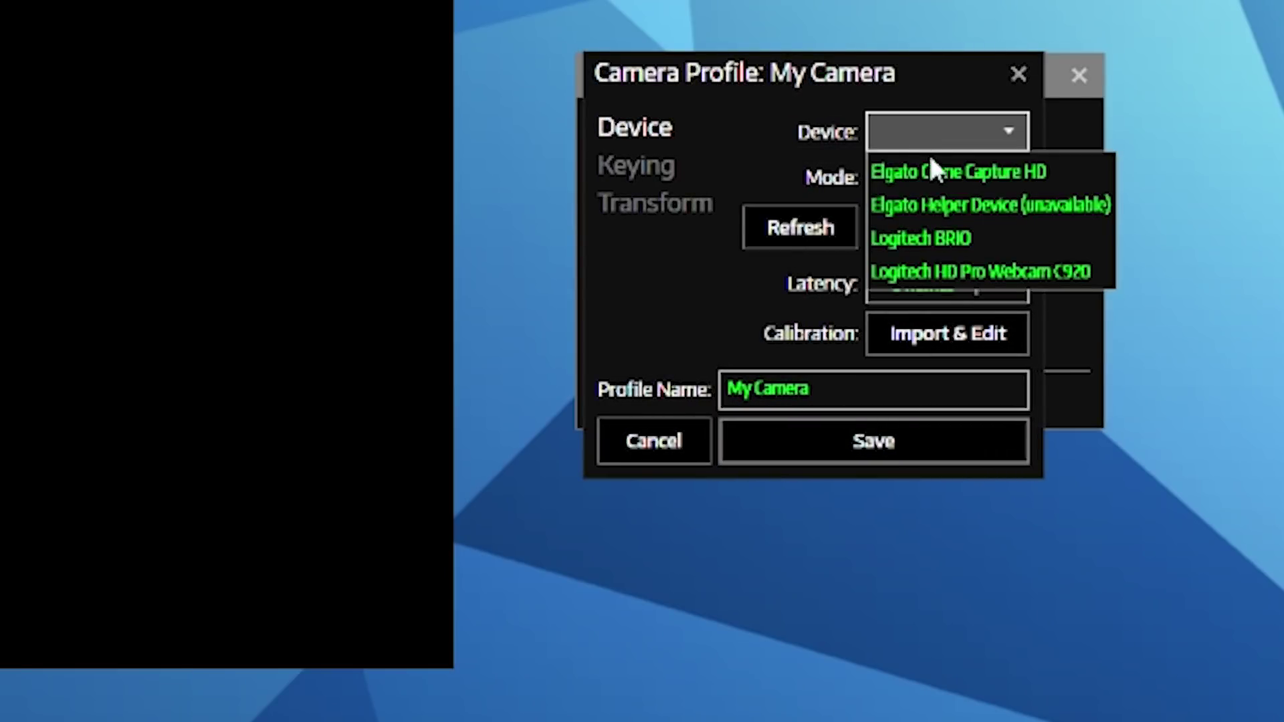
pyautogui.click(939, 205)
pyautogui.click(947, 187)
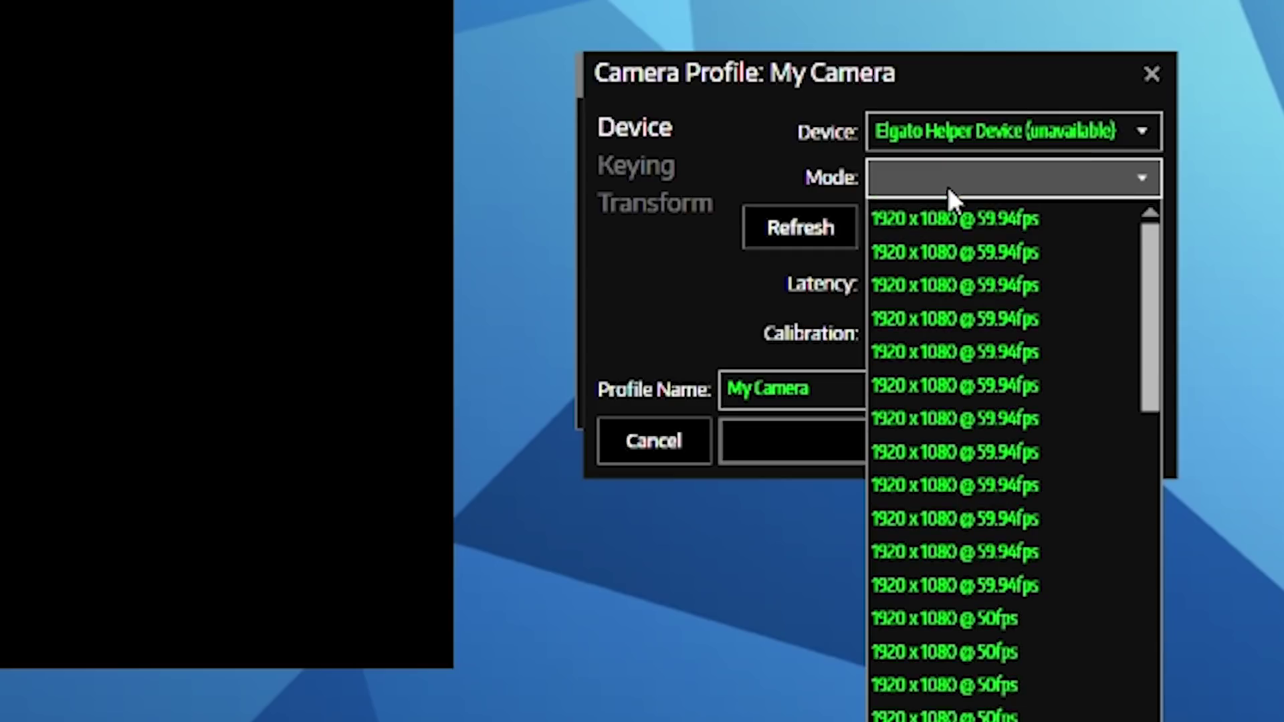
pyautogui.click(942, 217)
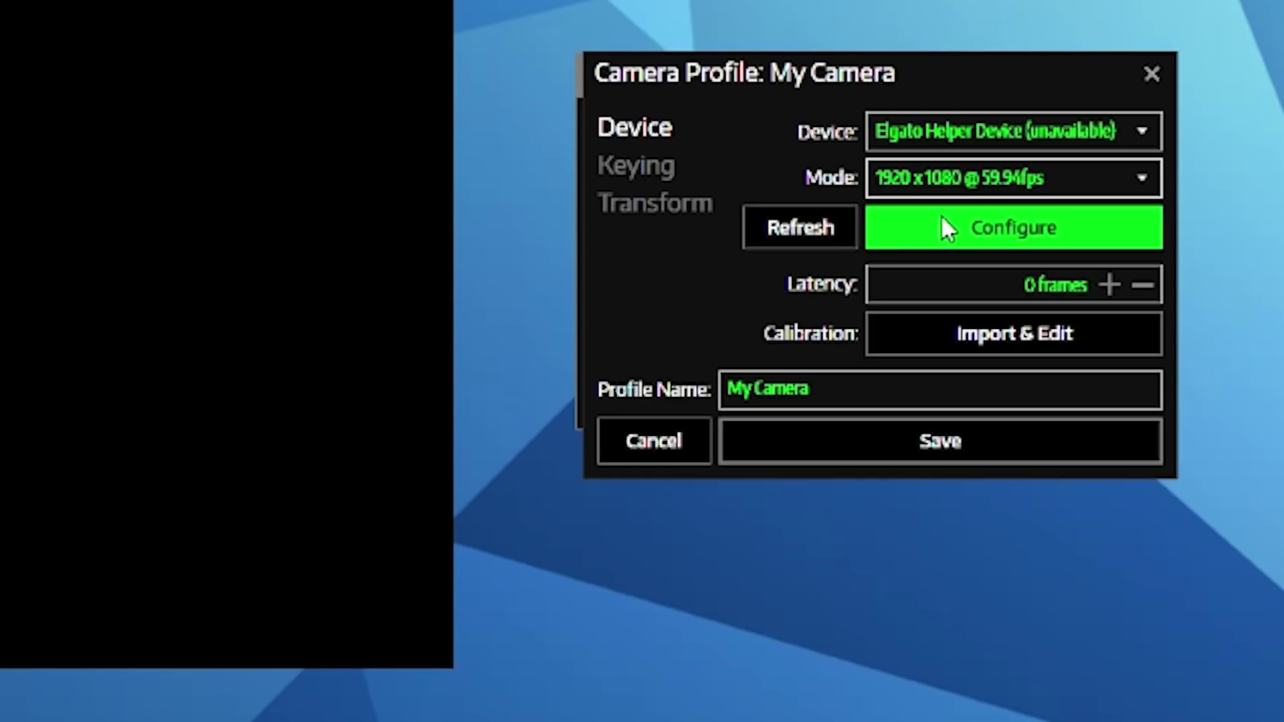
pyautogui.click(1108, 284)
pyautogui.click(1107, 285)
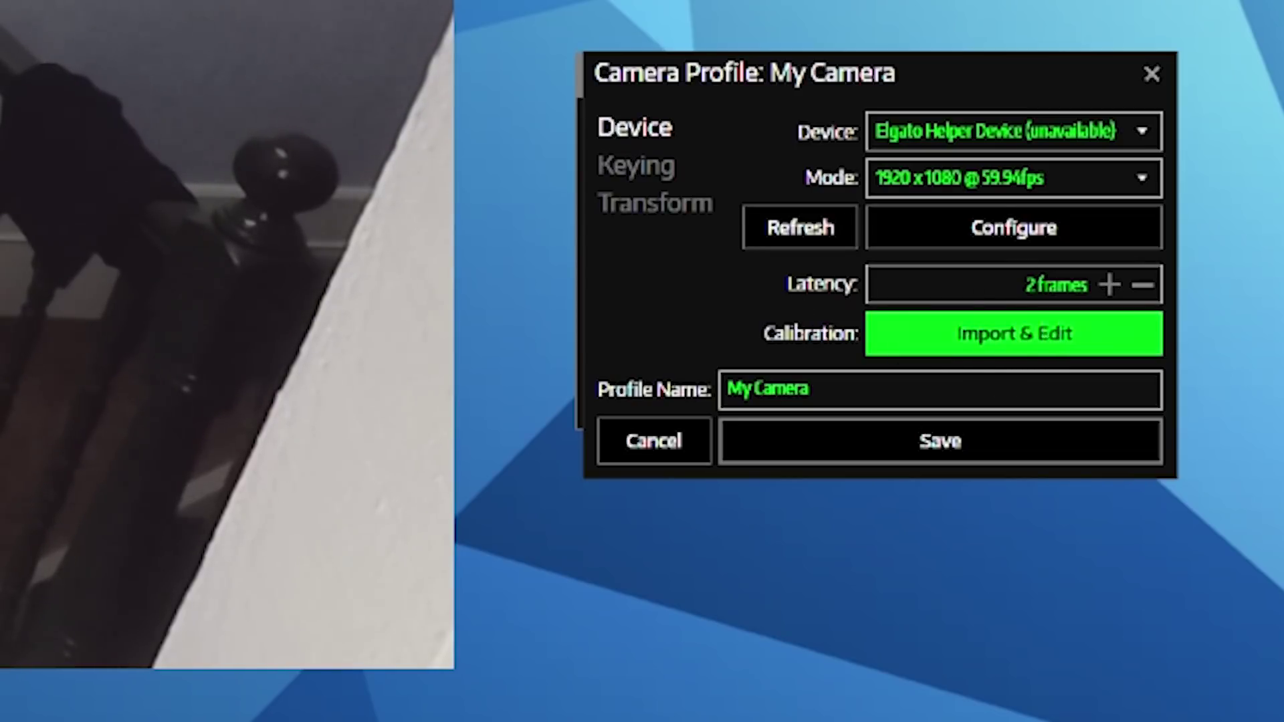
# Copy the full calibration text from goproalt.cfg, paste it into the camera profile's calibration and save it.
pyautogui.click(1009, 329)
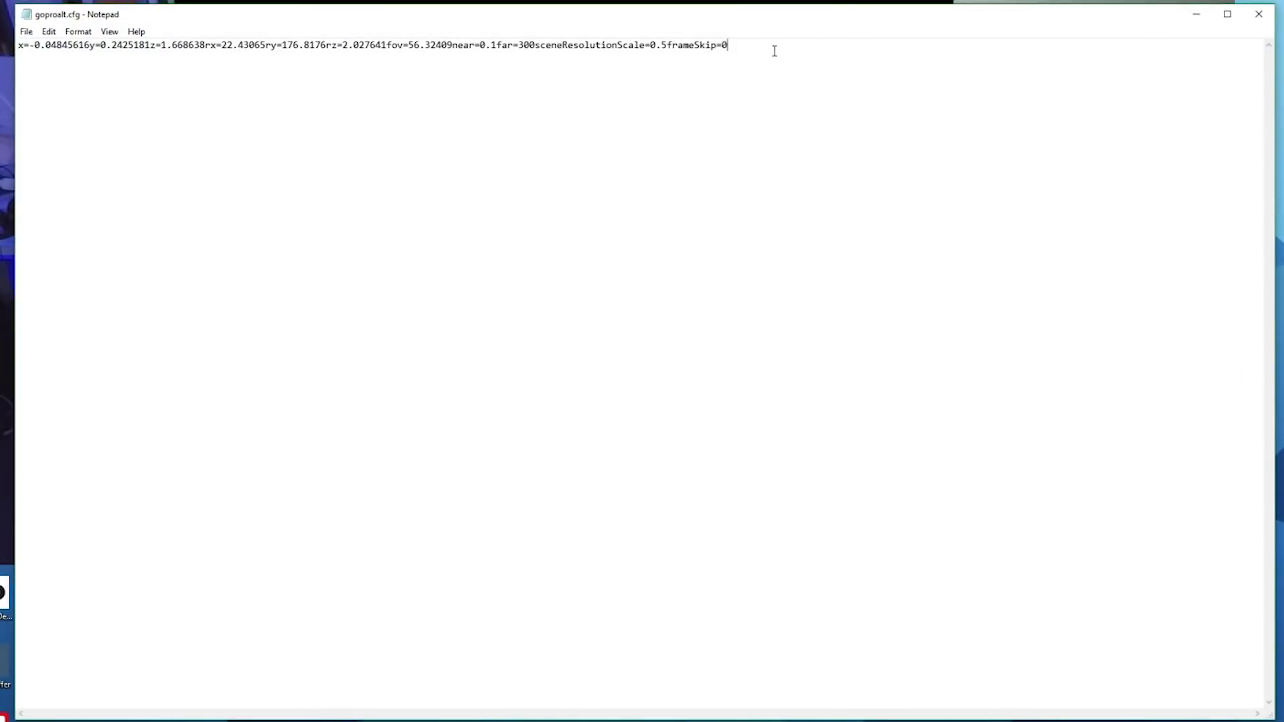
pyautogui.moveTo(774, 51); pyautogui.dragTo(17, 41)
pyautogui.rightClick(35, 45)
pyautogui.click(117, 89)
pyautogui.click(1197, 16)
pyautogui.rightClick(1000, 442)
pyautogui.click(1048, 525)
pyautogui.click(1049, 648)
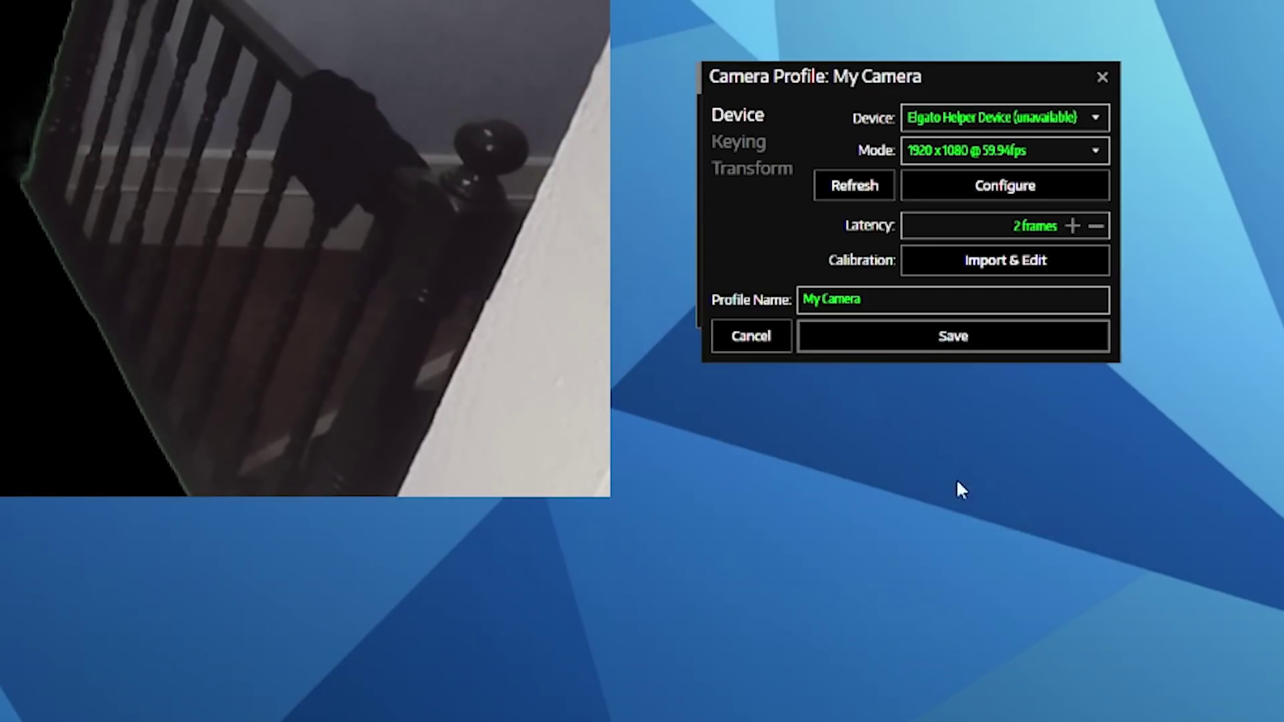
# Name the camera profile GoProTest and save it.
pyautogui.click(859, 299)
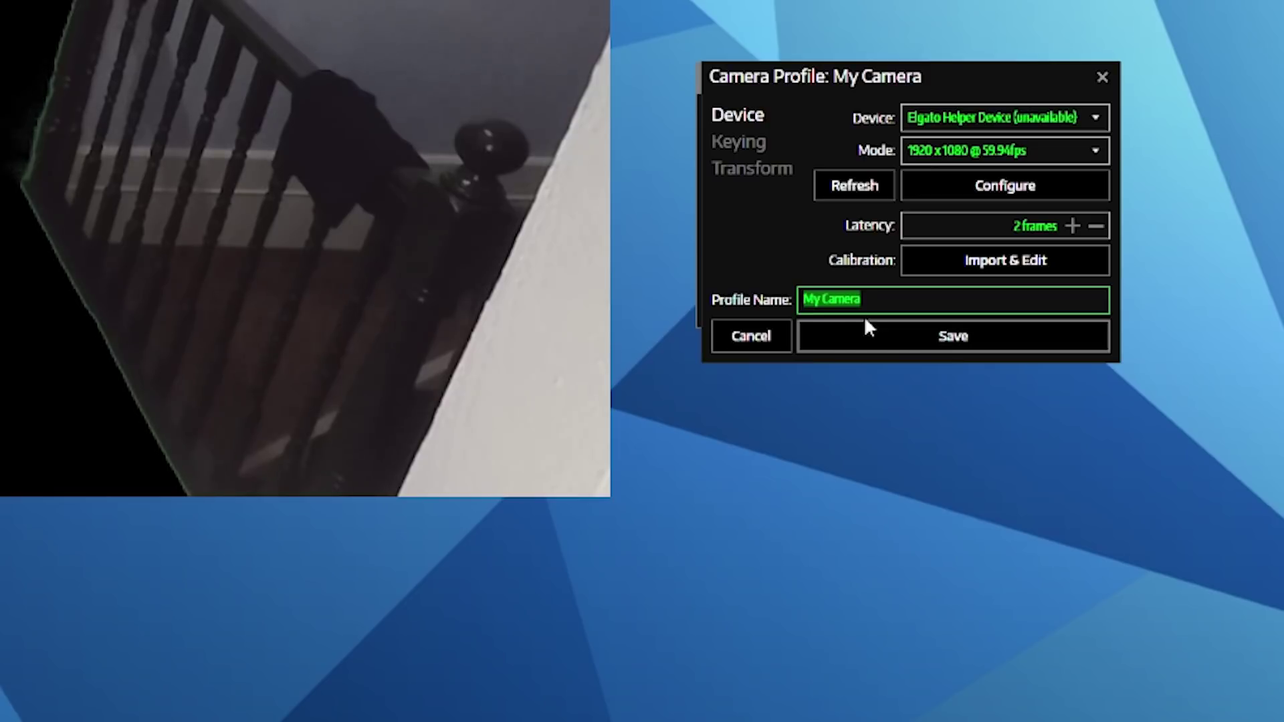
pyautogui.write('GoProTest')
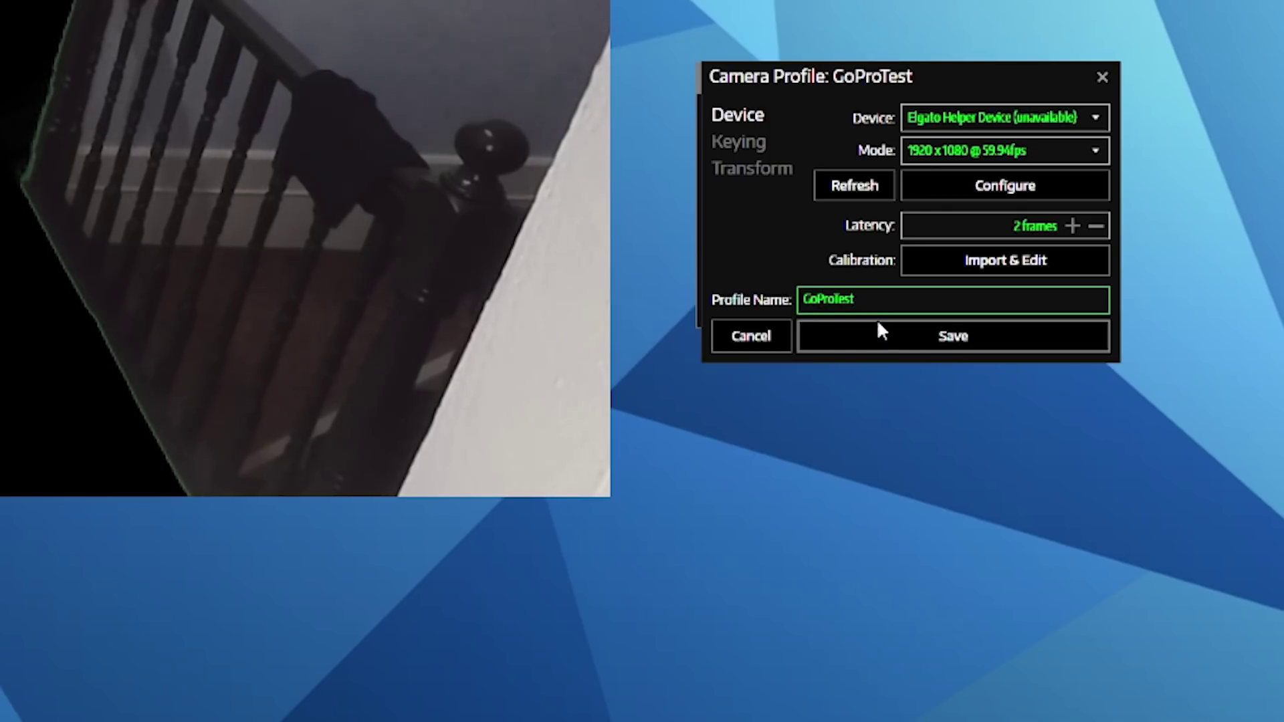
pyautogui.click(892, 328)
# Reopen the GoProTest profile for editing and tune its keying with a green key color, threshold 0.44 and smoothness 0.056.
pyautogui.click(908, 196)
pyautogui.click(747, 146)
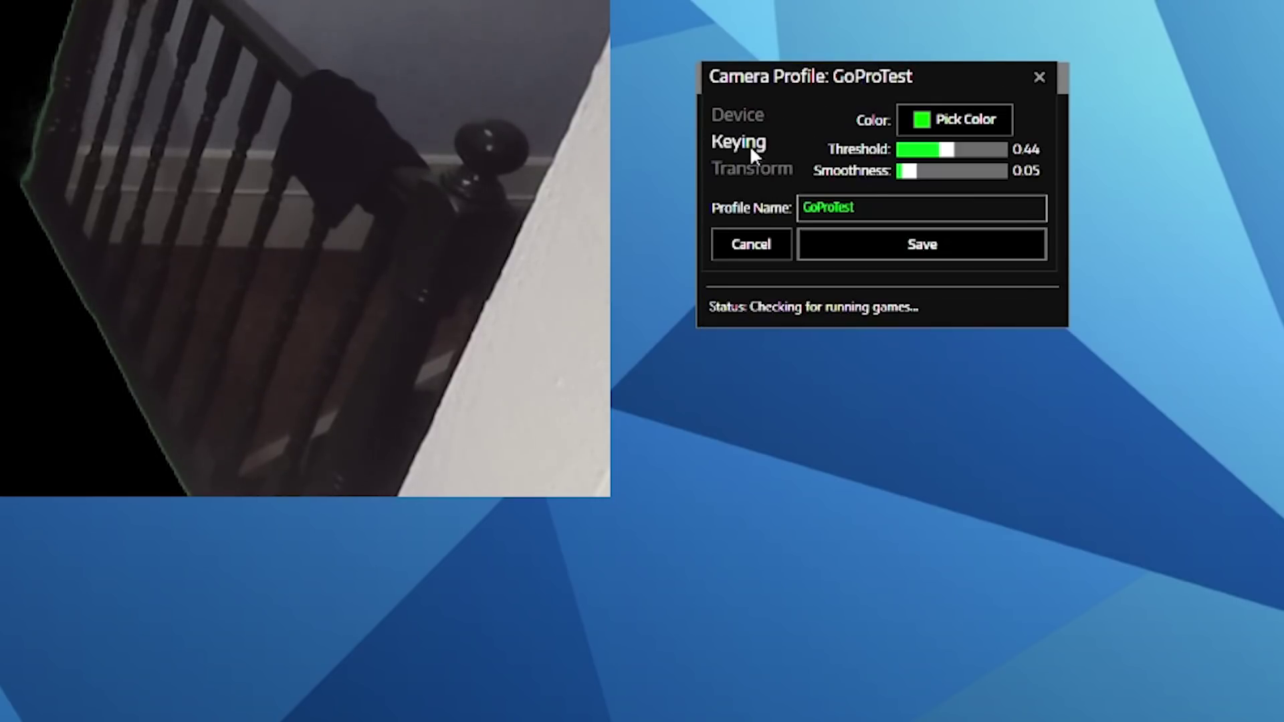
pyautogui.click(955, 127)
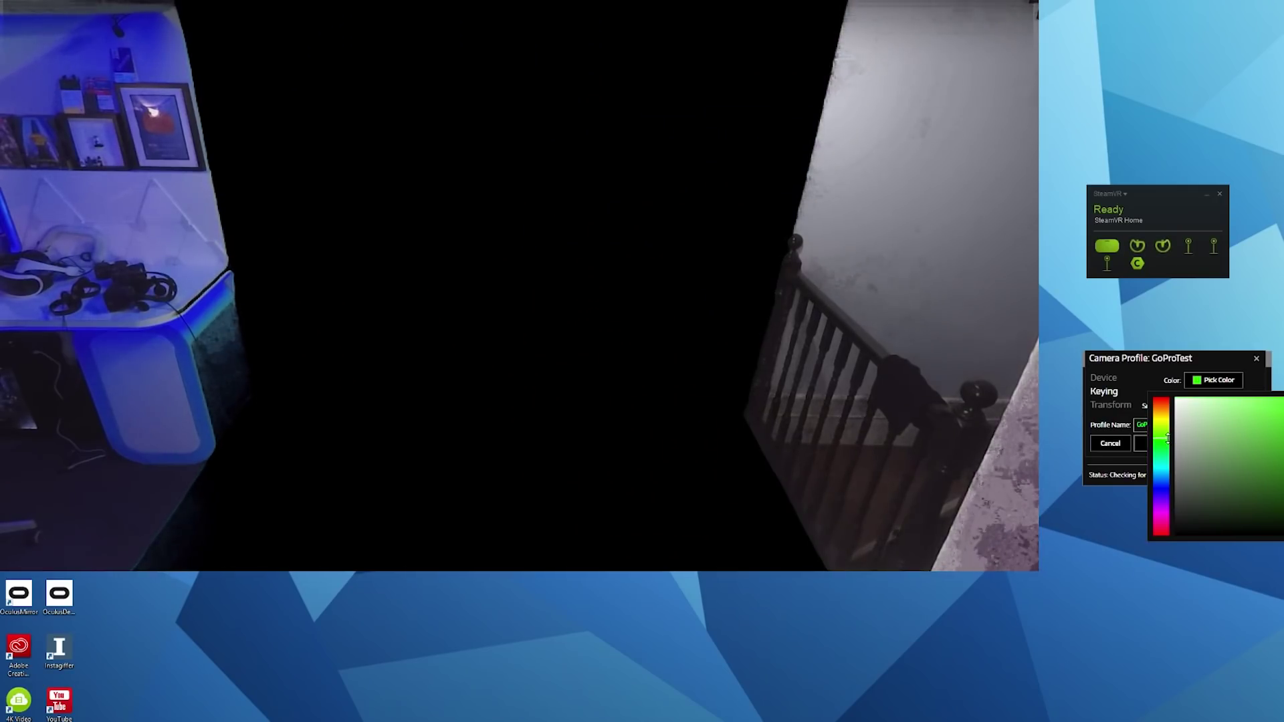
pyautogui.click(1253, 390)
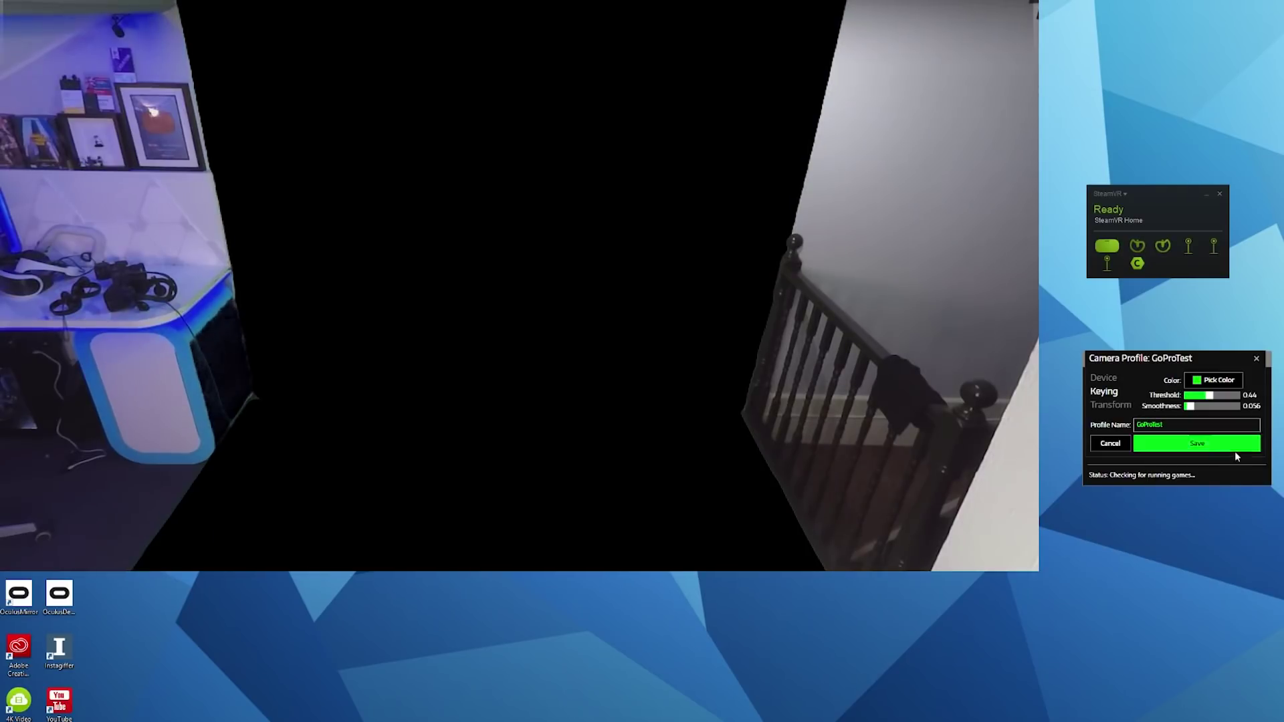
# Crop the GoProTest camera image by 470 on the left and 547 on the right, set X to 500 and save the profile.
pyautogui.click(1111, 406)
pyautogui.click(1198, 452)
pyautogui.click(1198, 452)
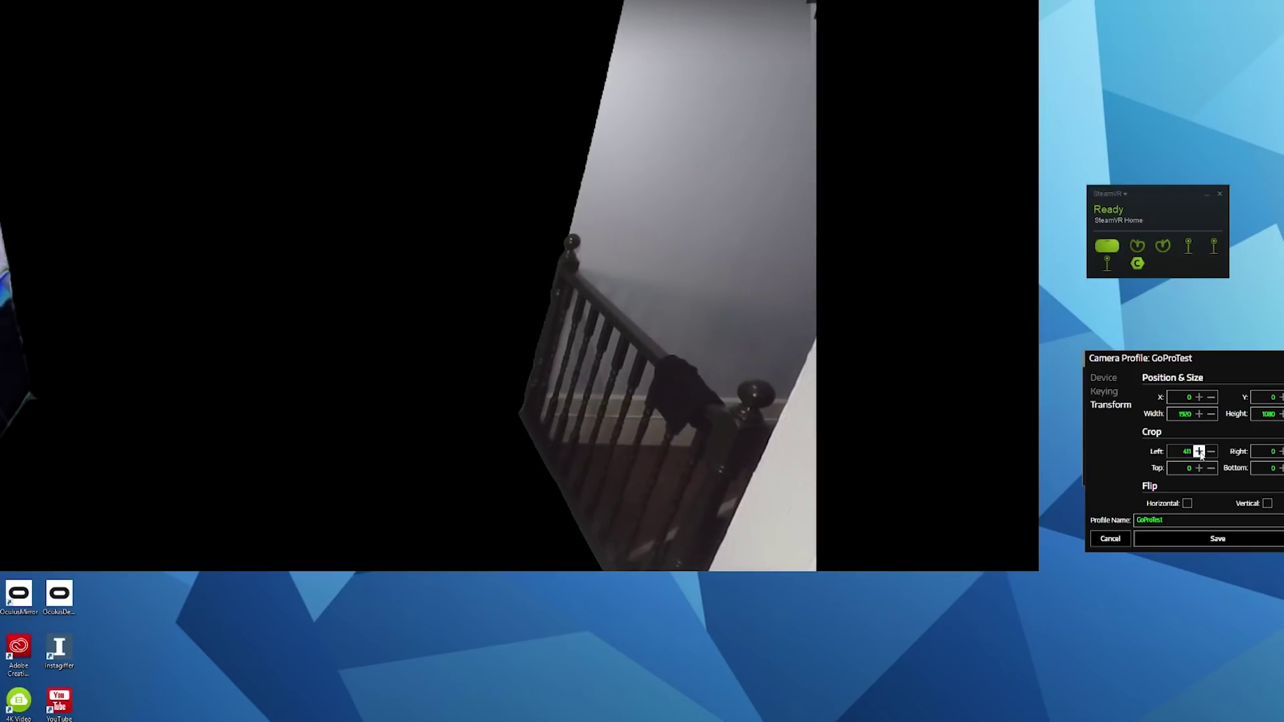
pyautogui.click(1278, 452)
pyautogui.click(1279, 452)
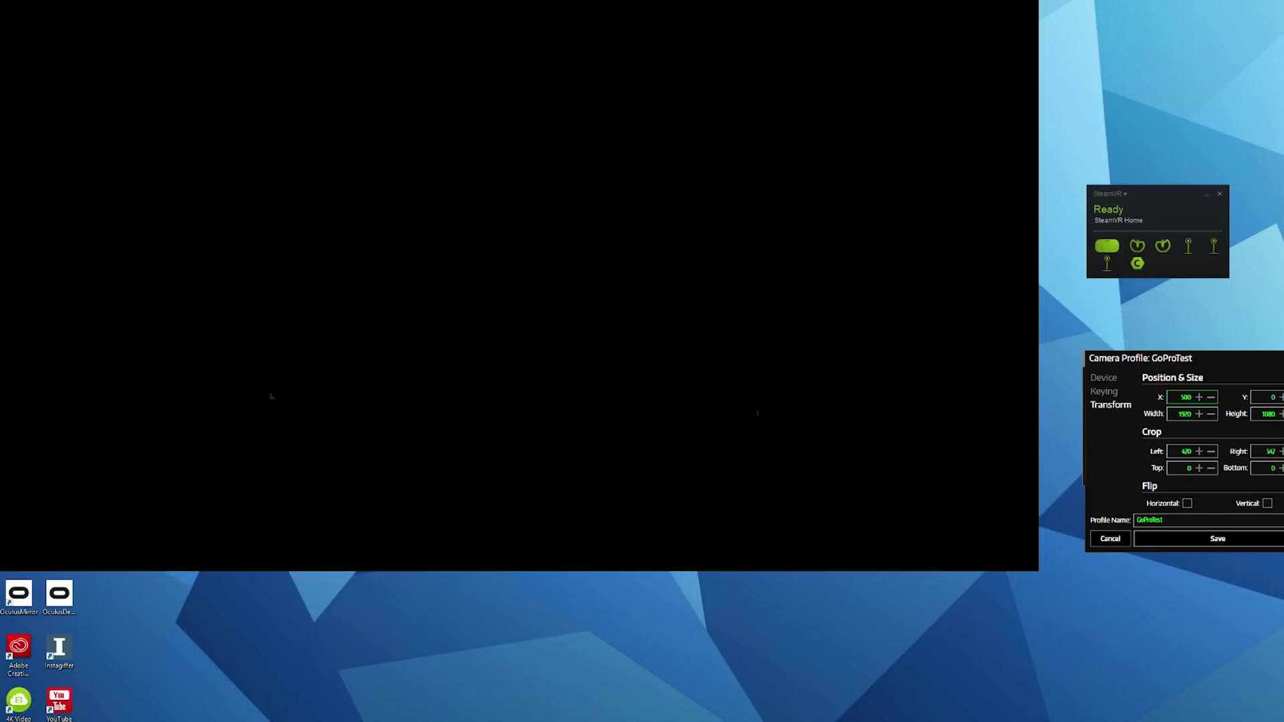
pyautogui.press('Return')
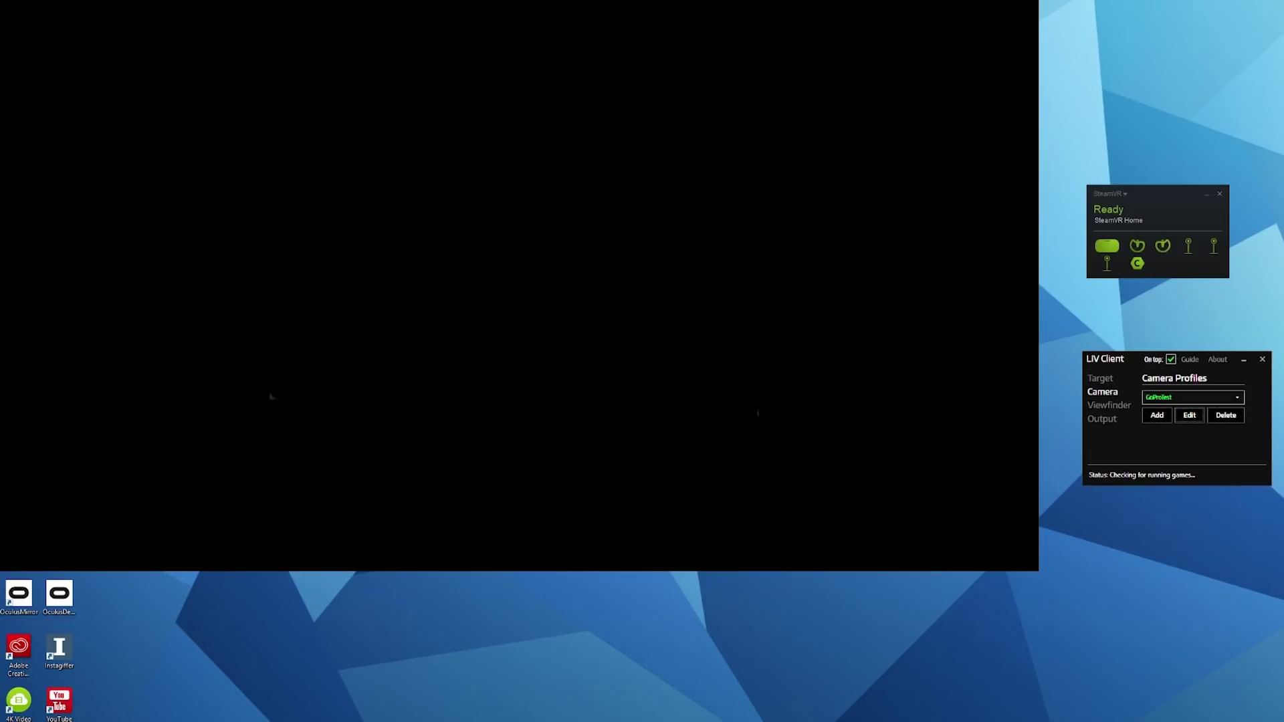
# Refine the GoProTest profile's crop to 474 on the left and 552 on the right and save it.
pyautogui.click(1189, 415)
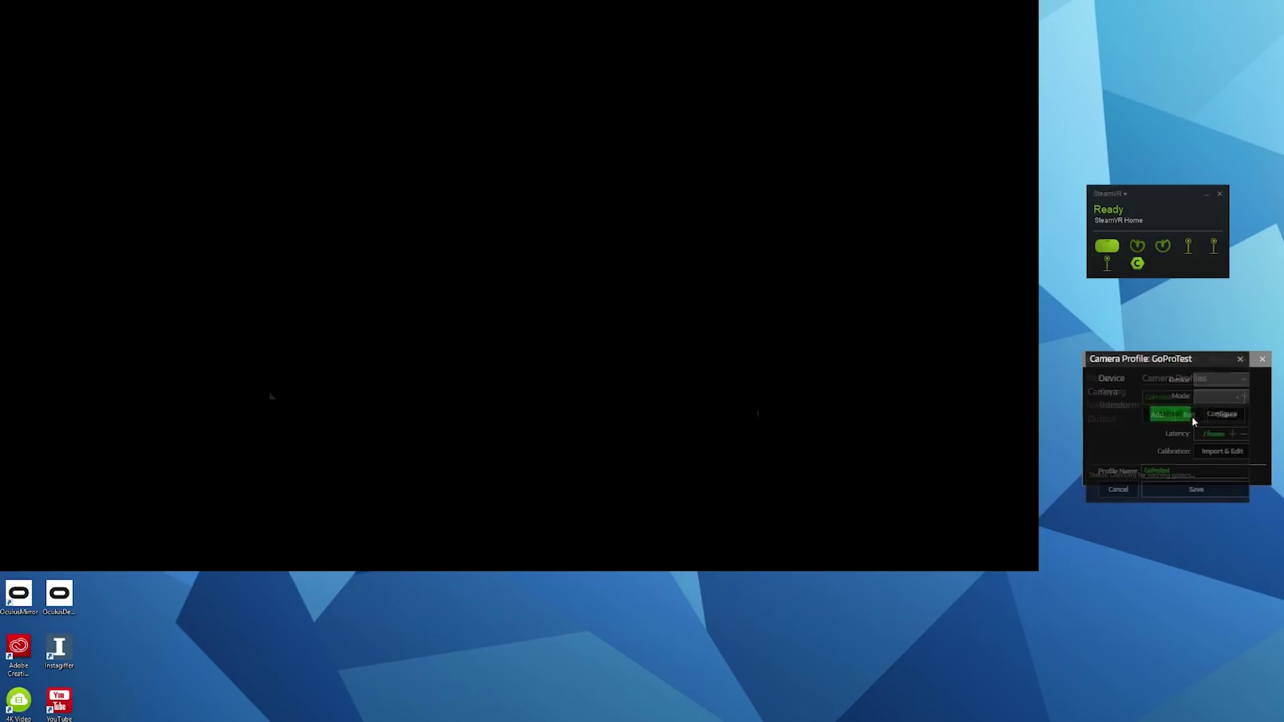
pyautogui.click(1111, 406)
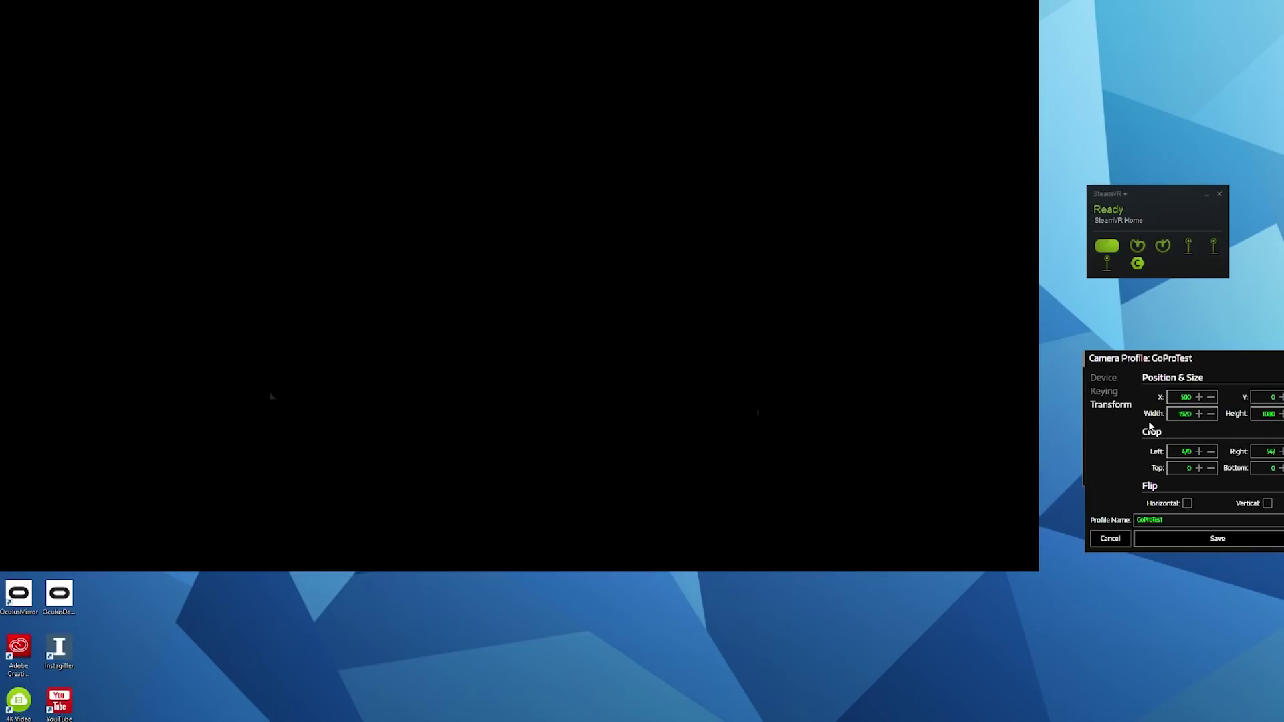
pyautogui.click(1199, 451)
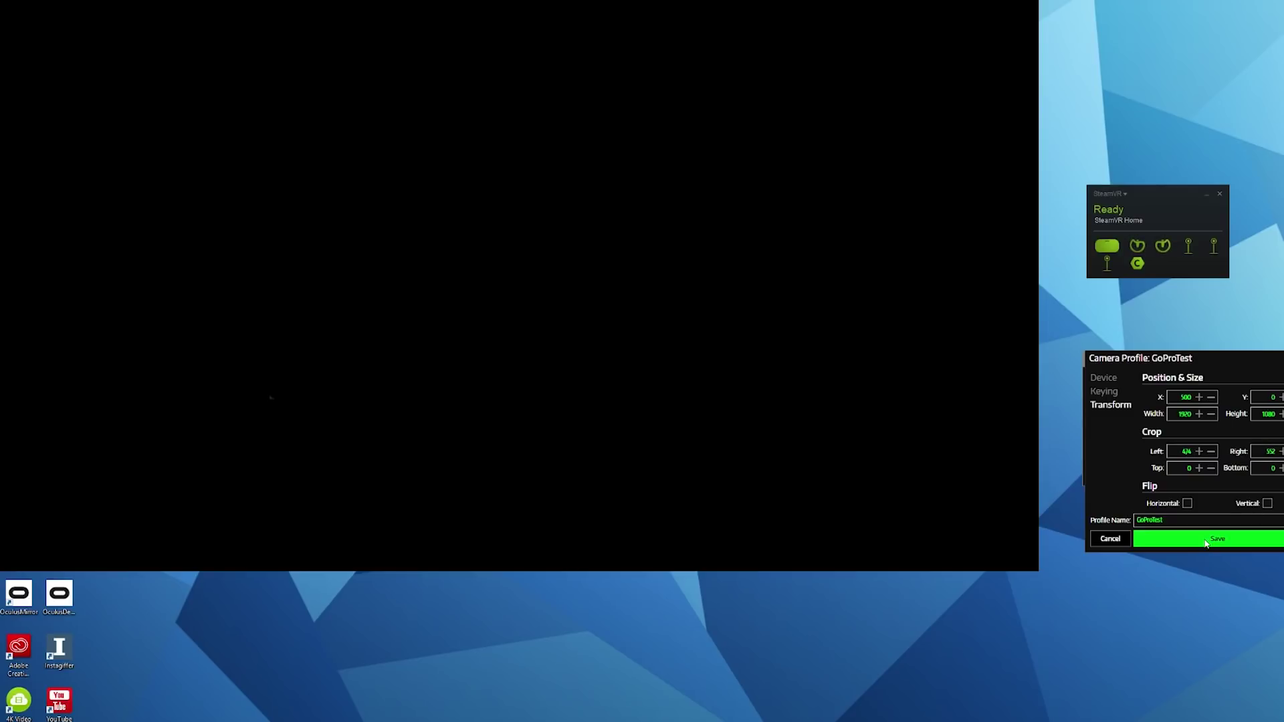
# Launch Audioshield from LIV Client's Steam target at a resolution of 1280 x 720.
pyautogui.click(1105, 392)
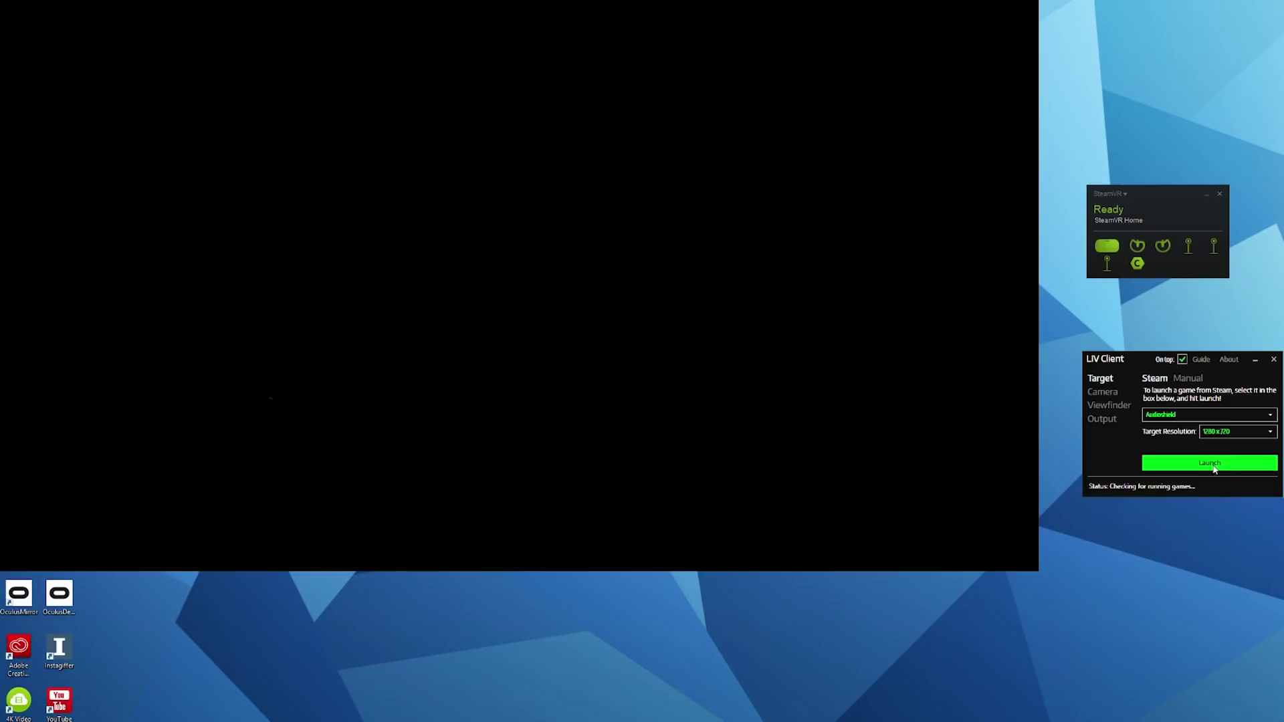
pyautogui.click(1213, 462)
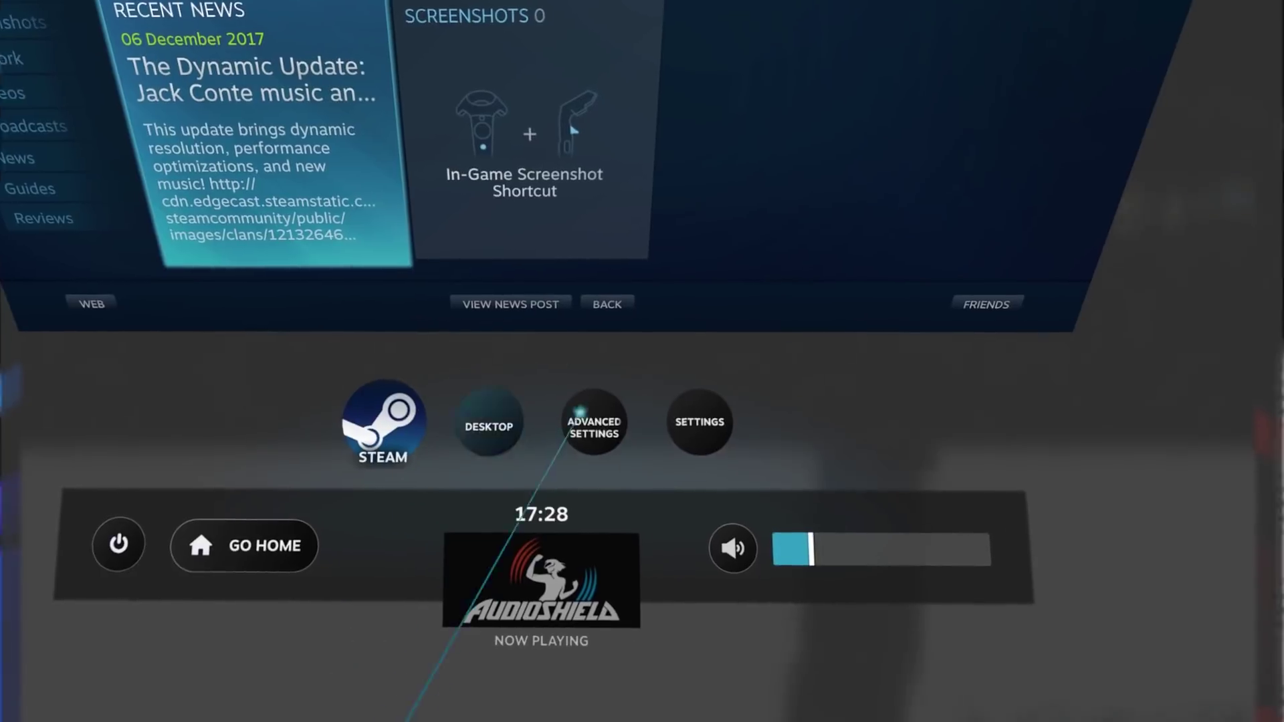
# Open the play space offset settings in SteamVR's Advanced Settings overlay and rotate the play space fully in the negative direction.
pyautogui.click(601, 470)
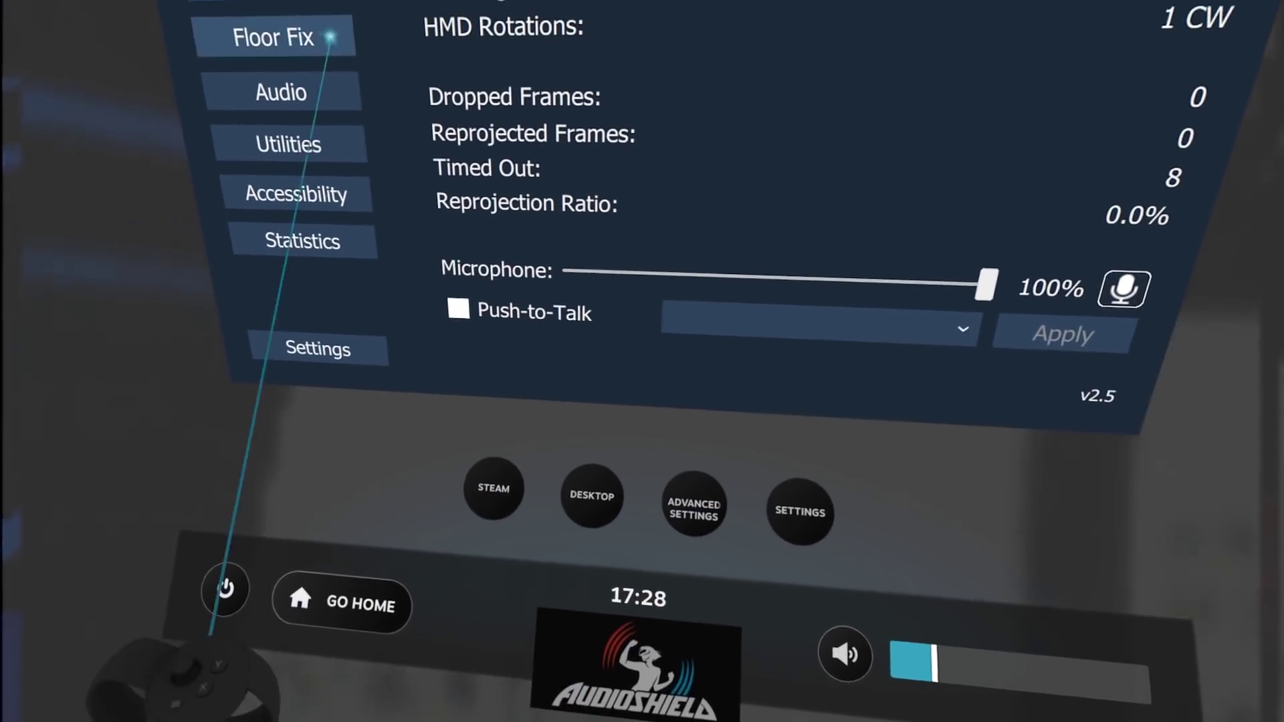
pyautogui.click(264, 2)
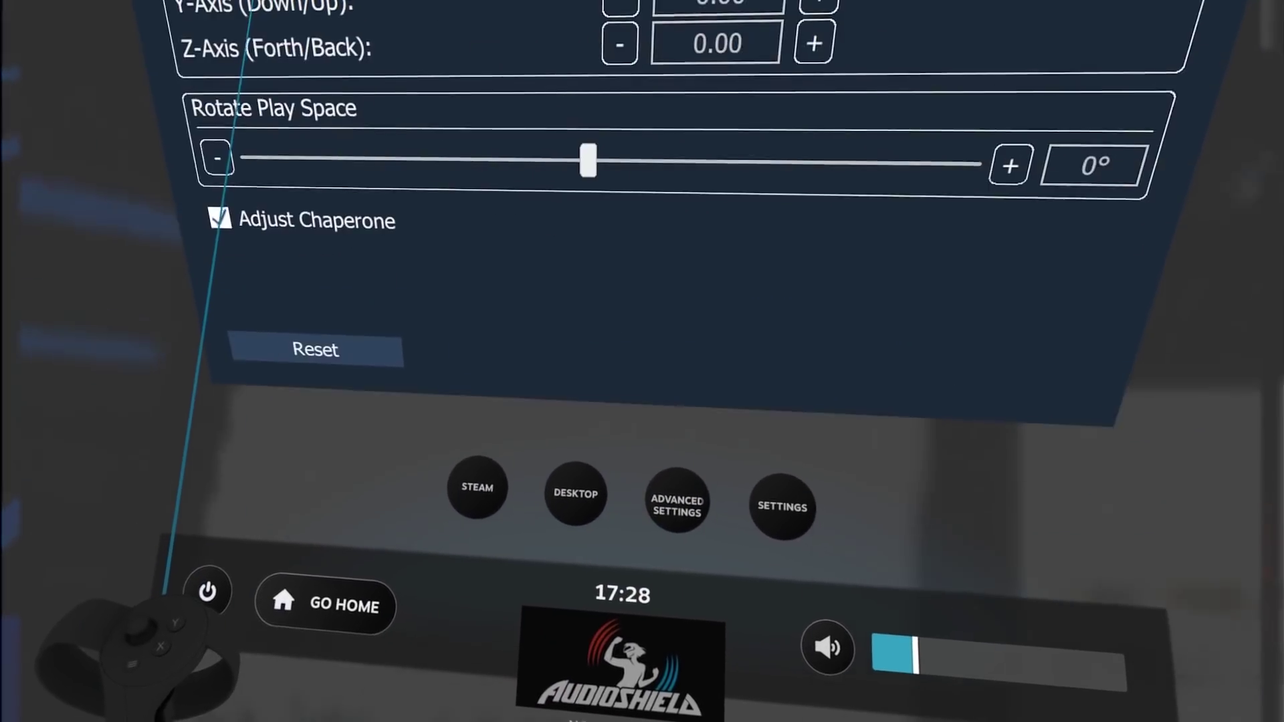
pyautogui.moveTo(563, 170); pyautogui.dragTo(200, 169)
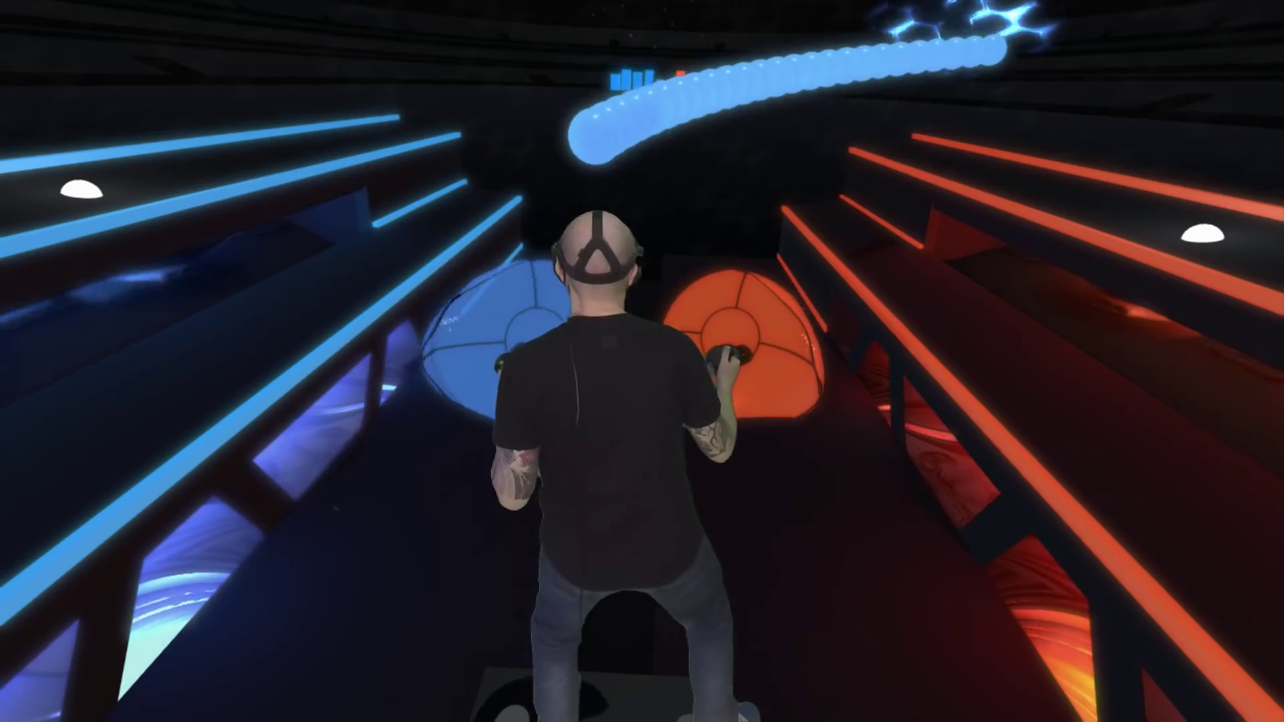